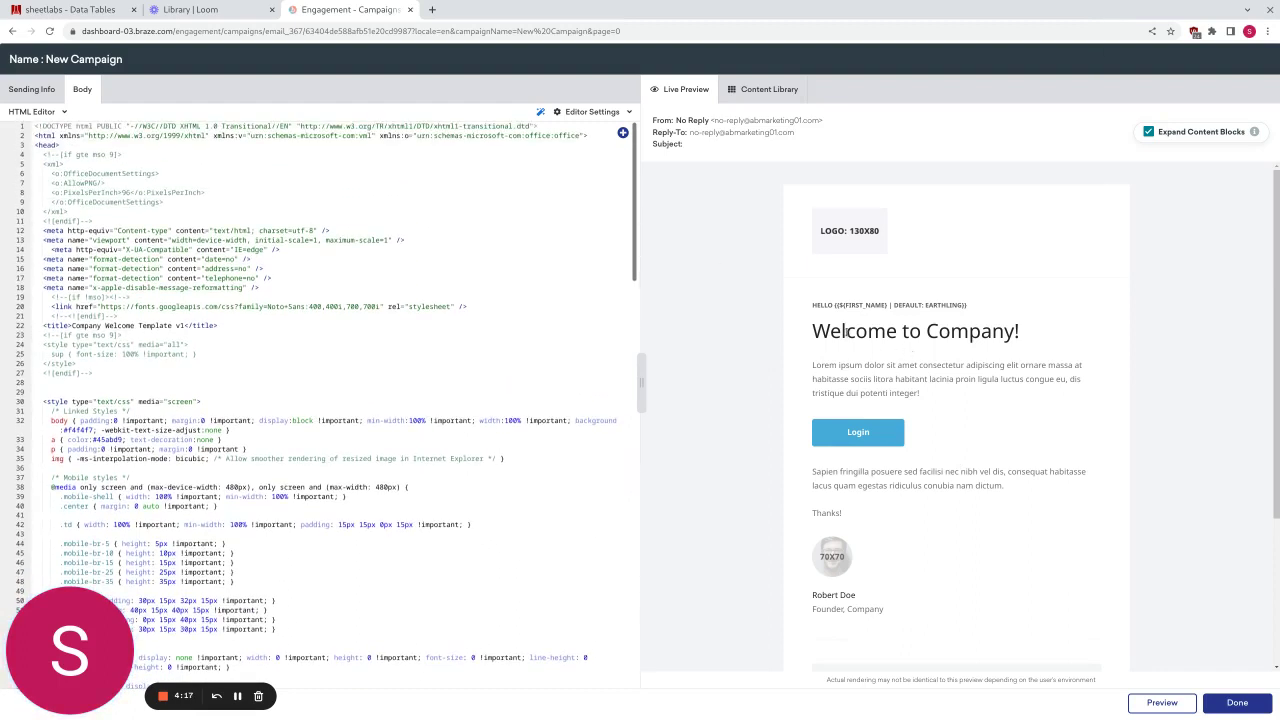
left_click_drag(842, 331, 814, 334)
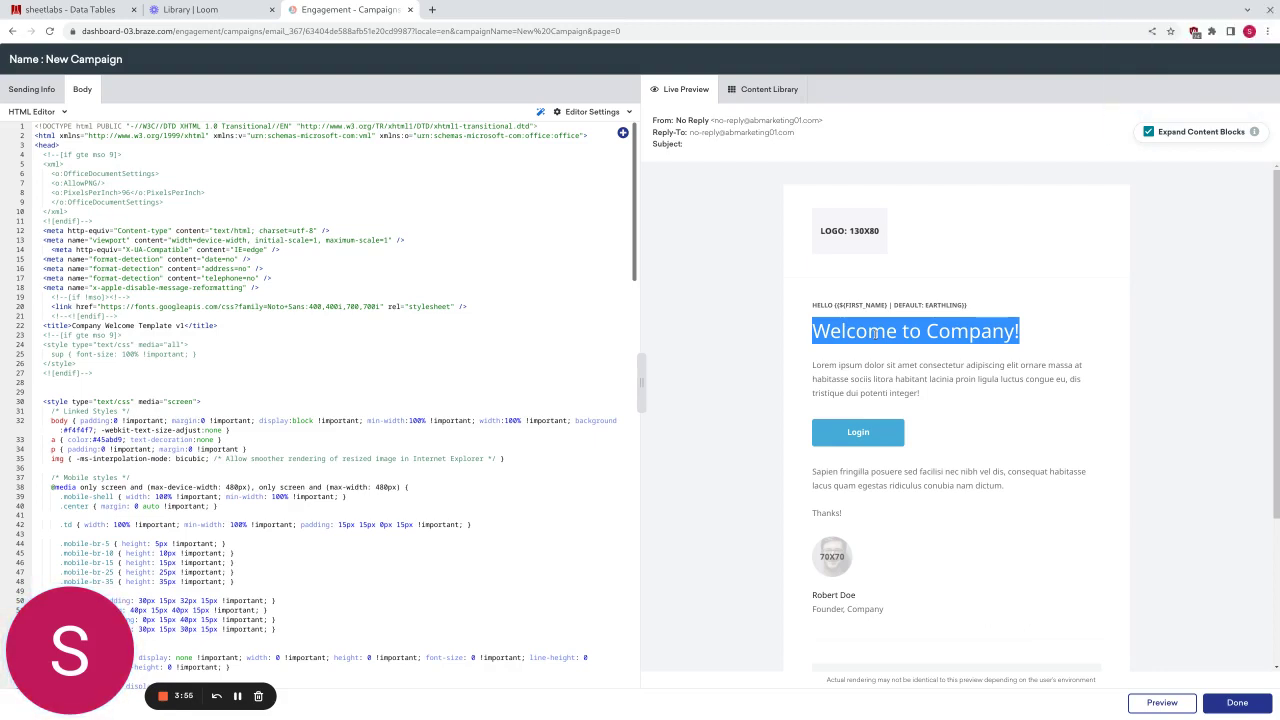
left_click(715, 290)
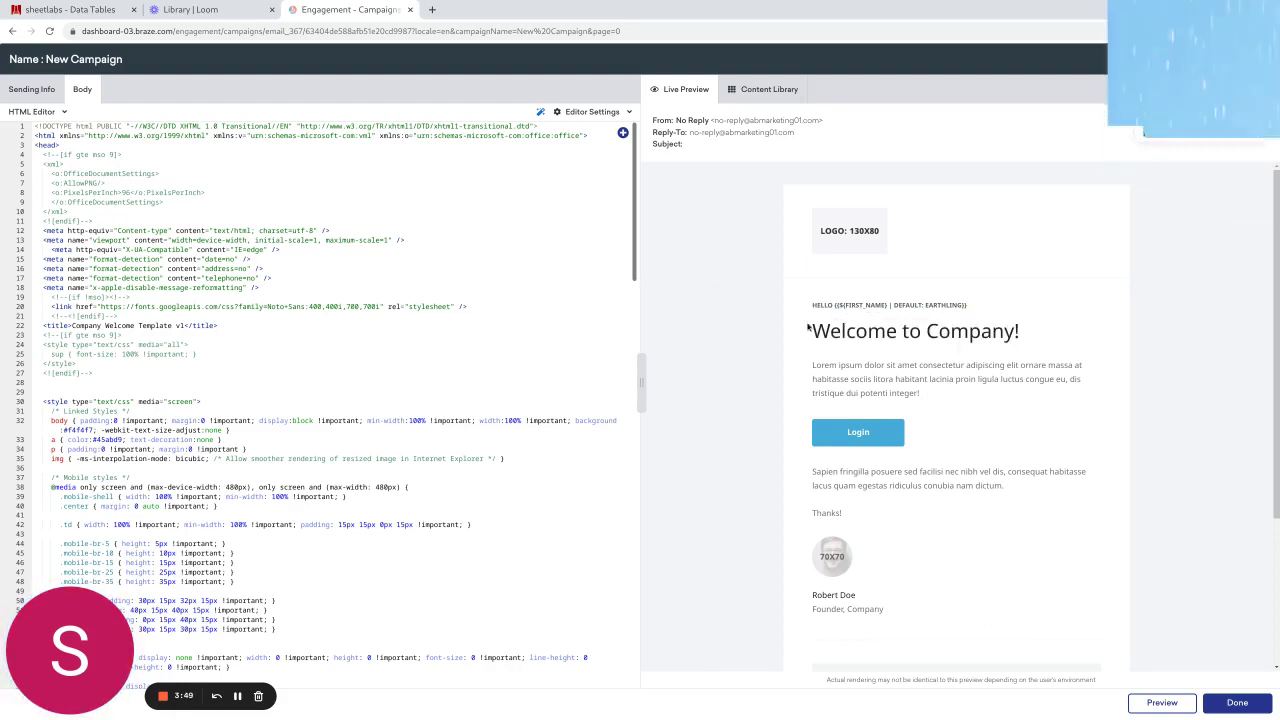
Step: Open Google Sheets in a new browser tab and open the Translations spreadsheet
left_click(430, 11)
type("sheets.")
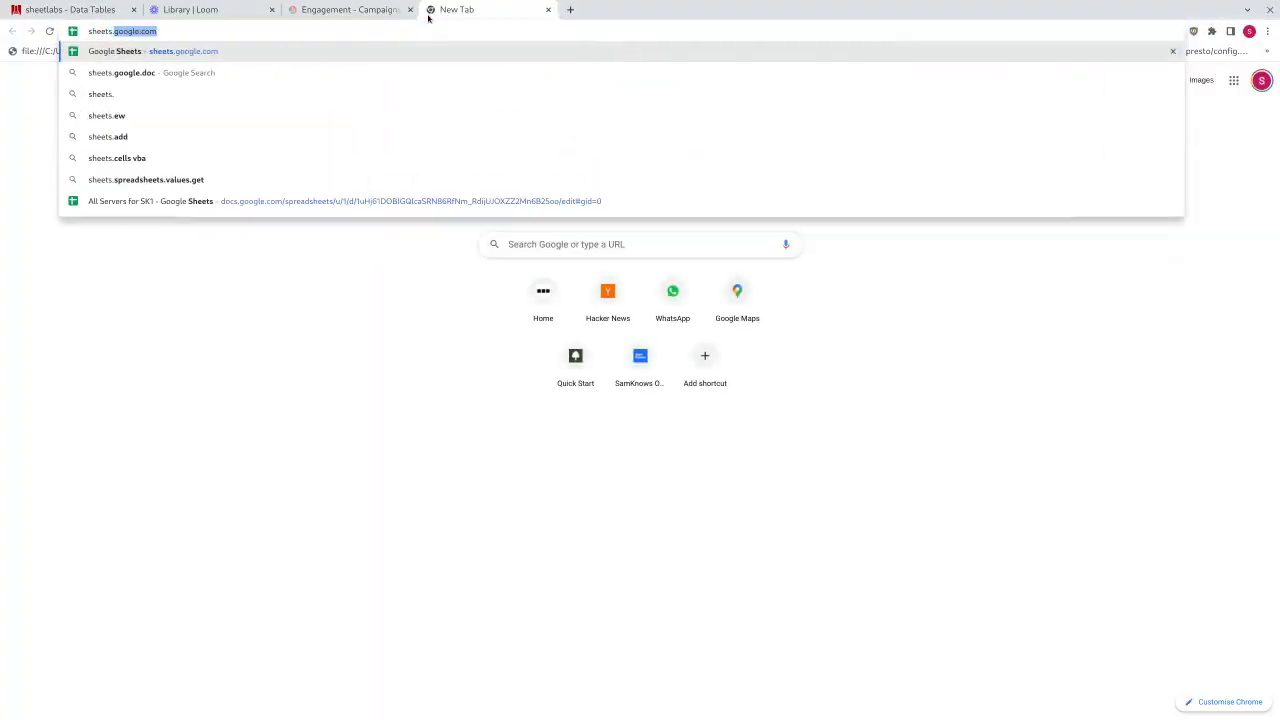
key("Return")
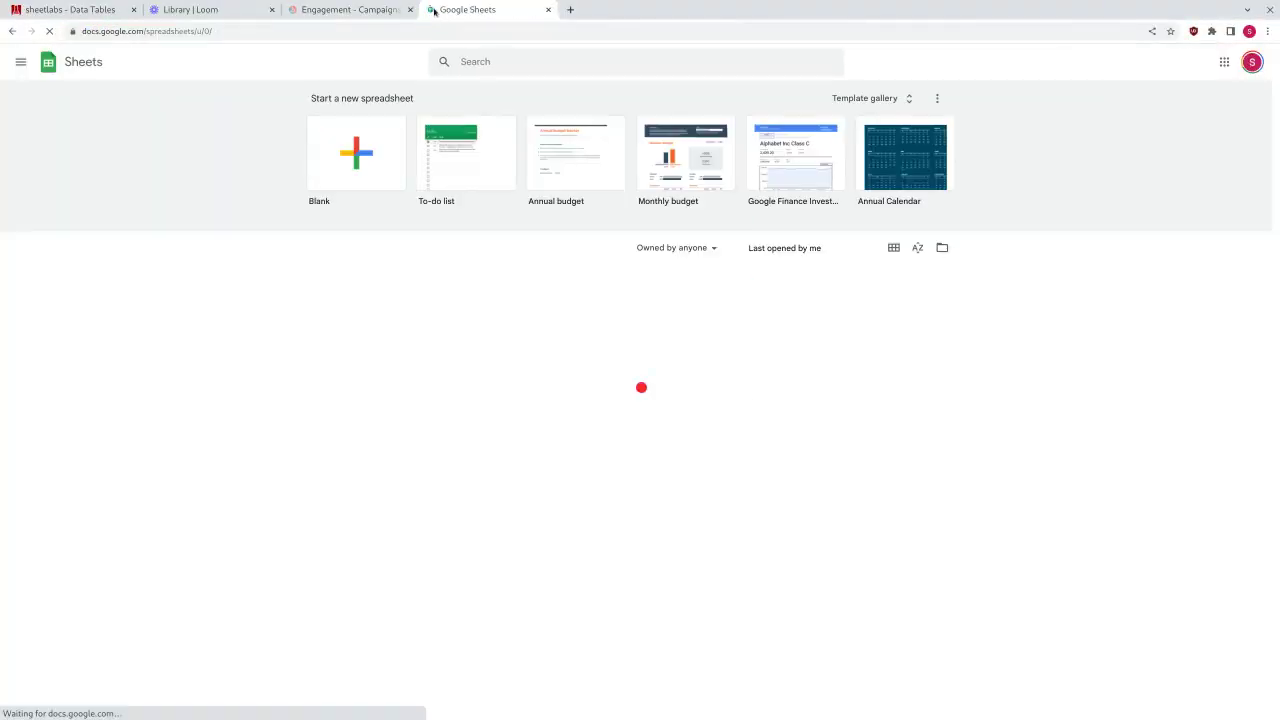
left_click(372, 288)
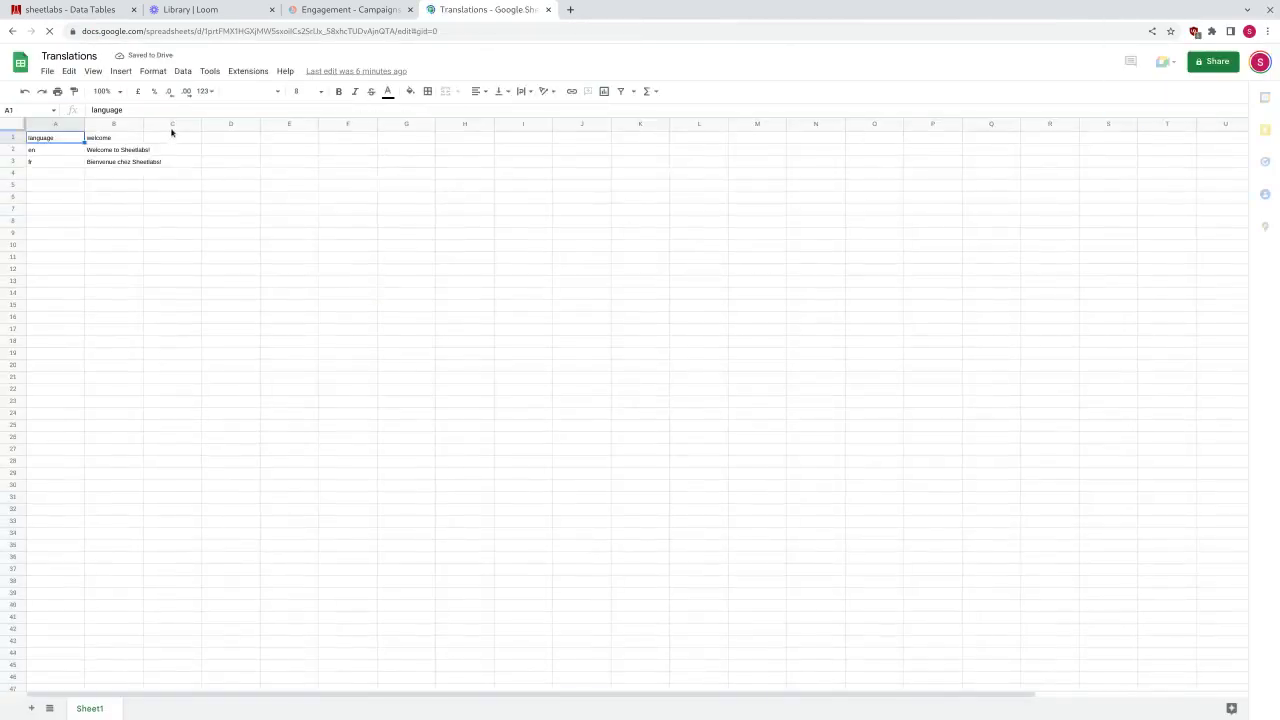
Step: Examine the language codes in column A and their matching welcome texts in column B of the Translations sheet
left_click(45, 150)
left_click(50, 141)
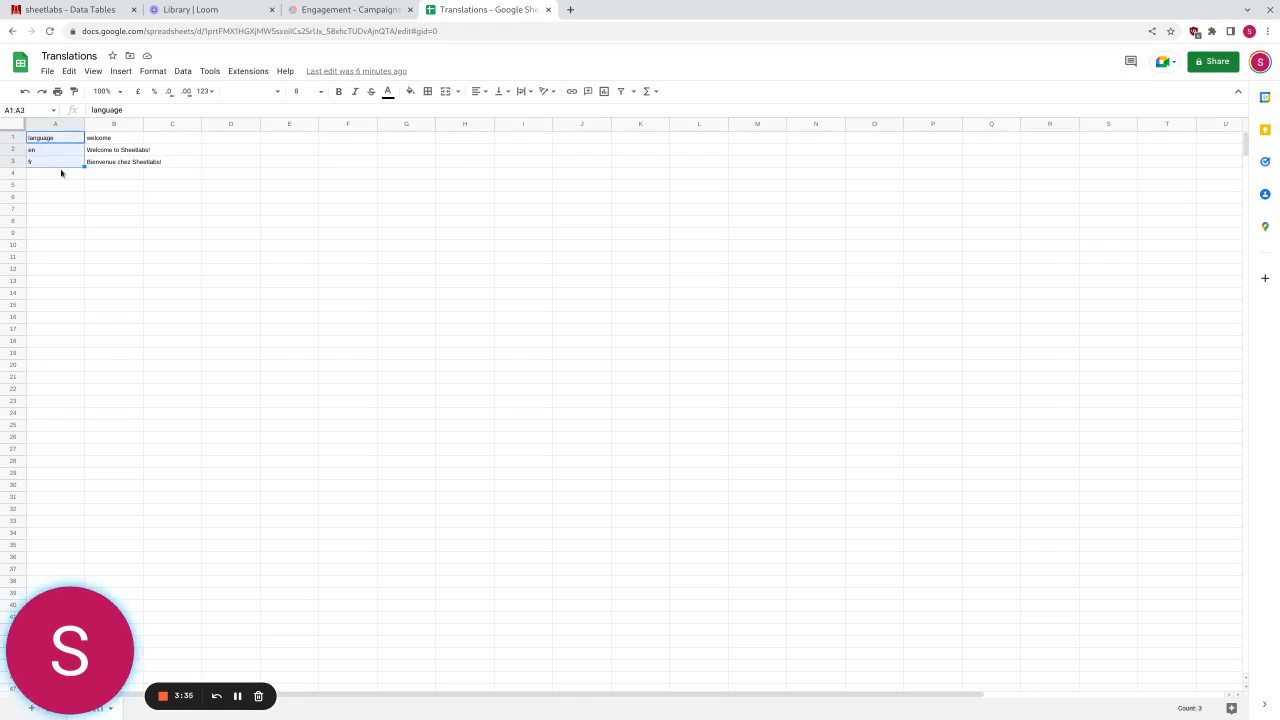
left_click(63, 172)
left_click(49, 154)
left_click(51, 171)
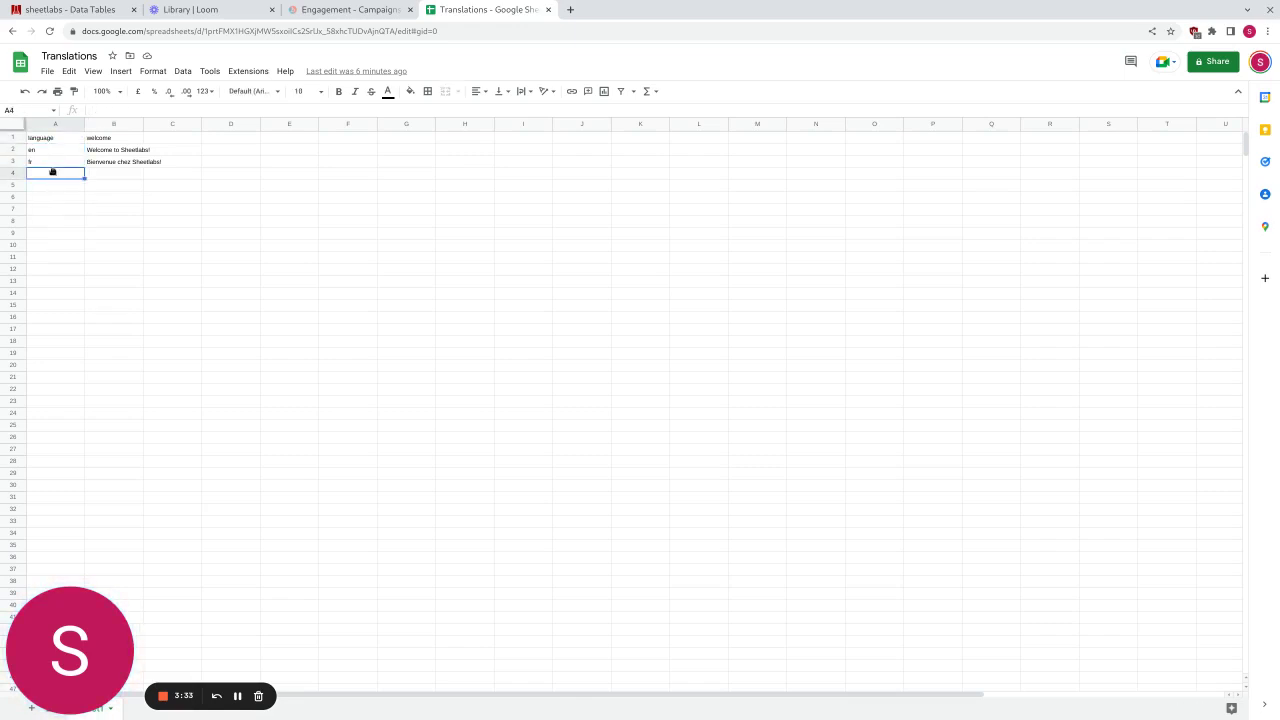
left_click(52, 162)
left_click_drag(116, 150, 121, 163)
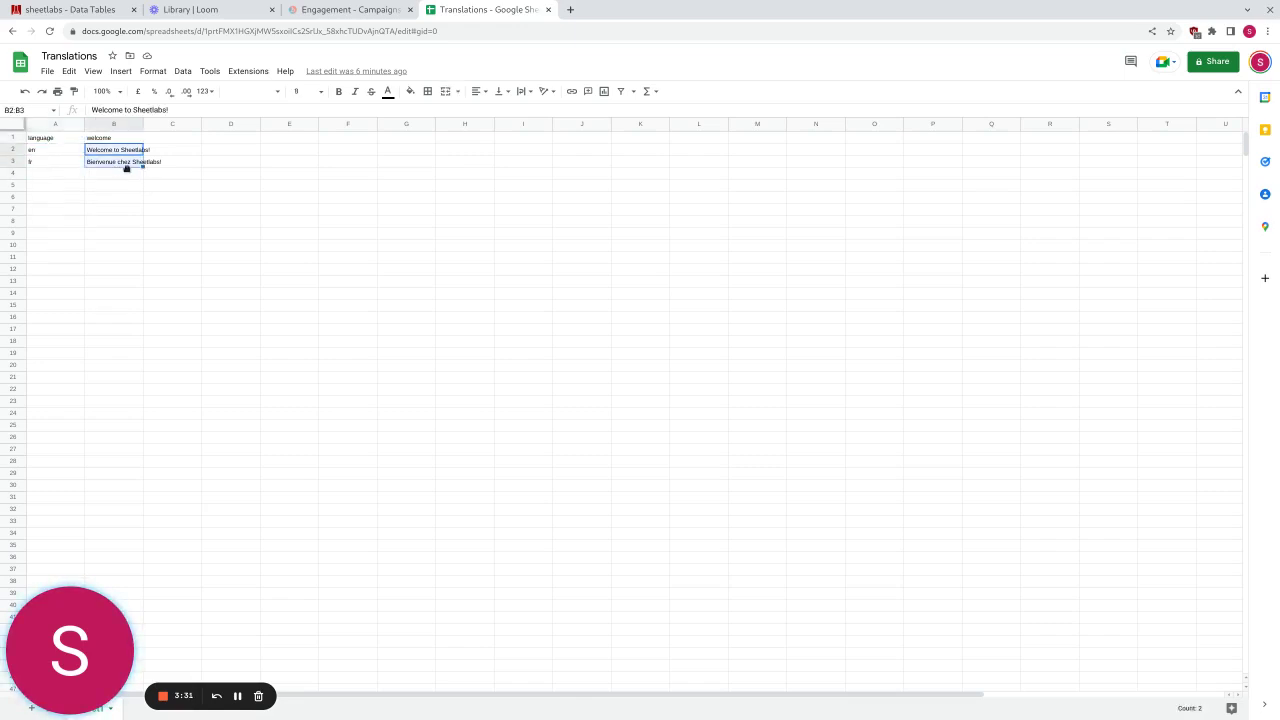
left_click(113, 154)
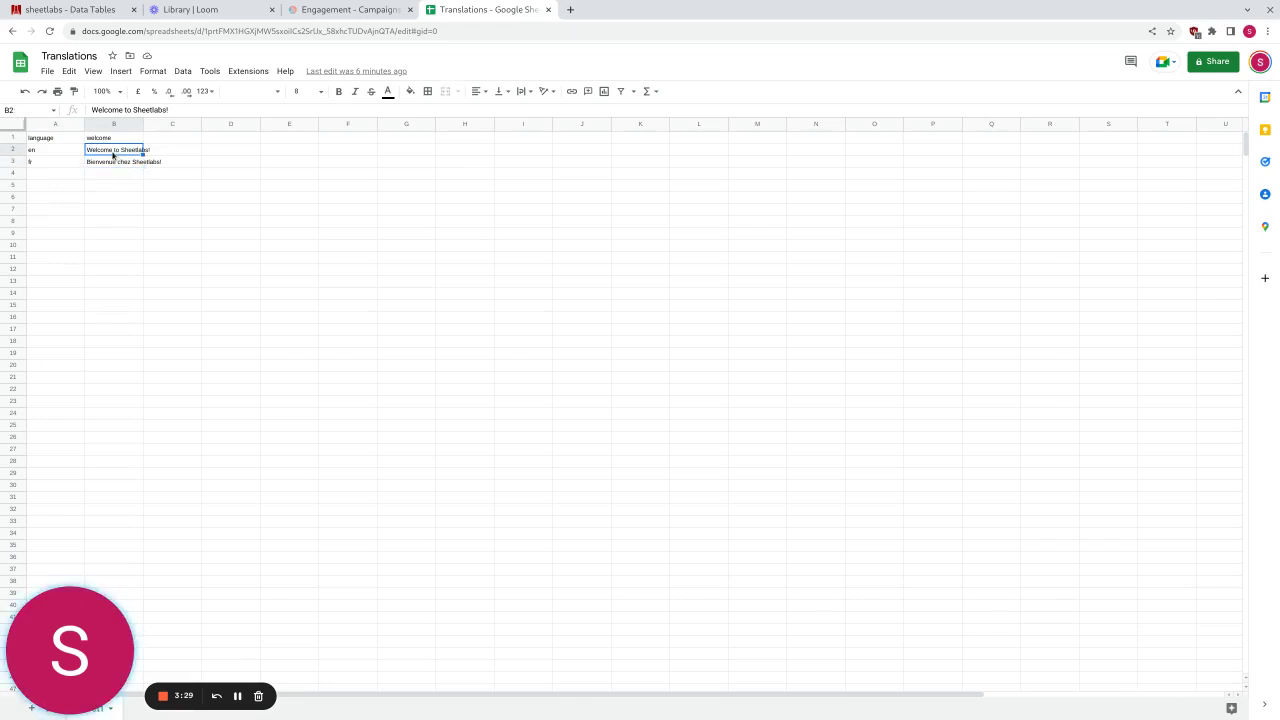
left_click(115, 161)
left_click(115, 150)
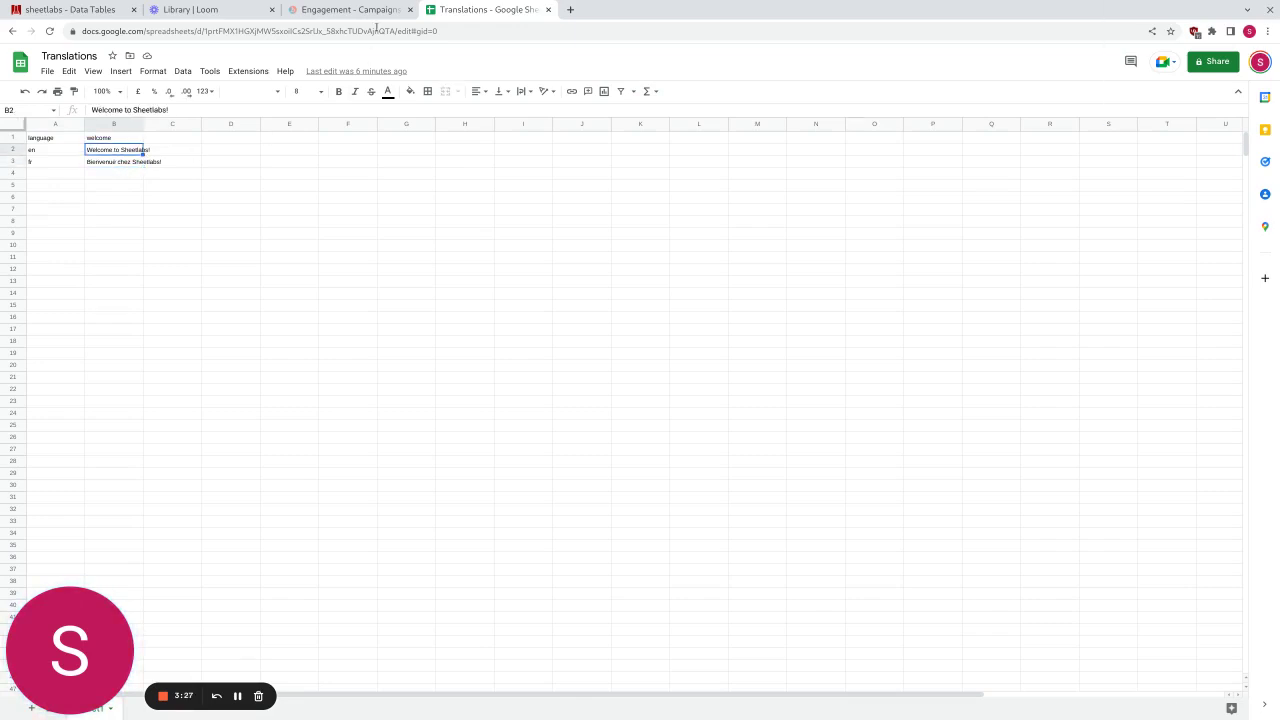
Step: Return to the Braze campaign and inspect the "Welcome to Company!" heading in the email preview
left_click(350, 9)
left_click_drag(812, 331, 1028, 330)
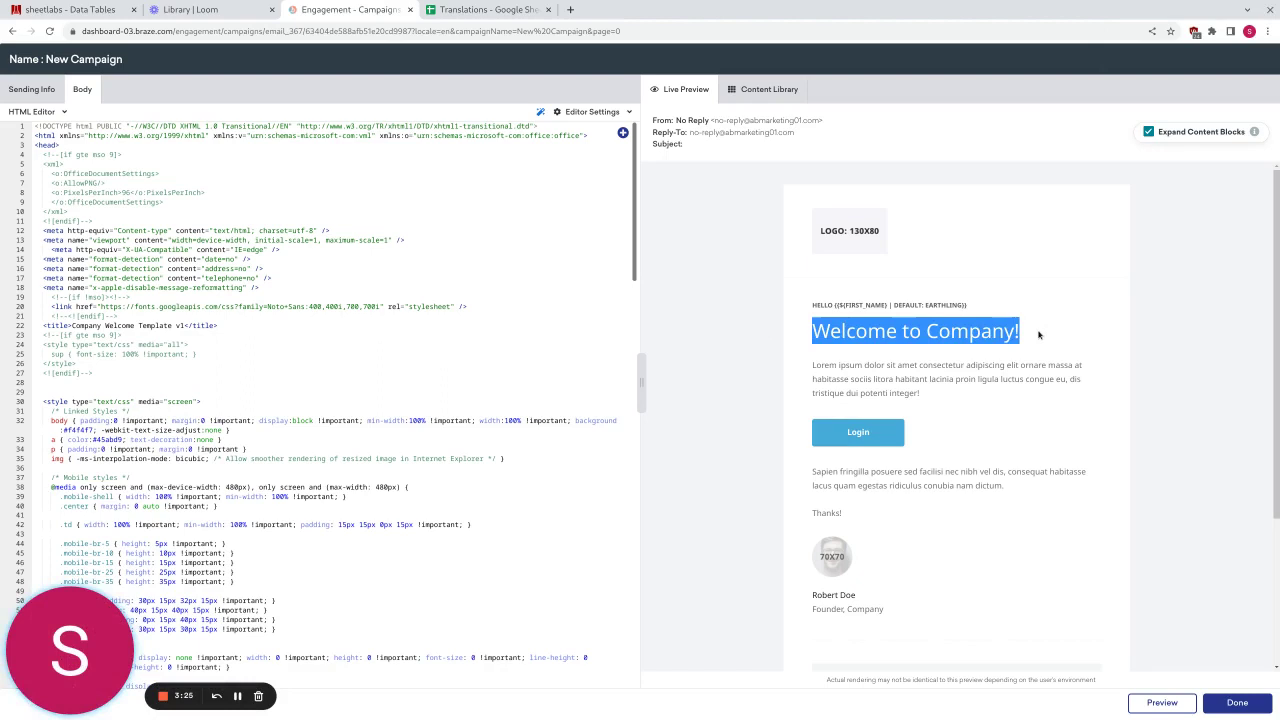
left_click(1033, 334)
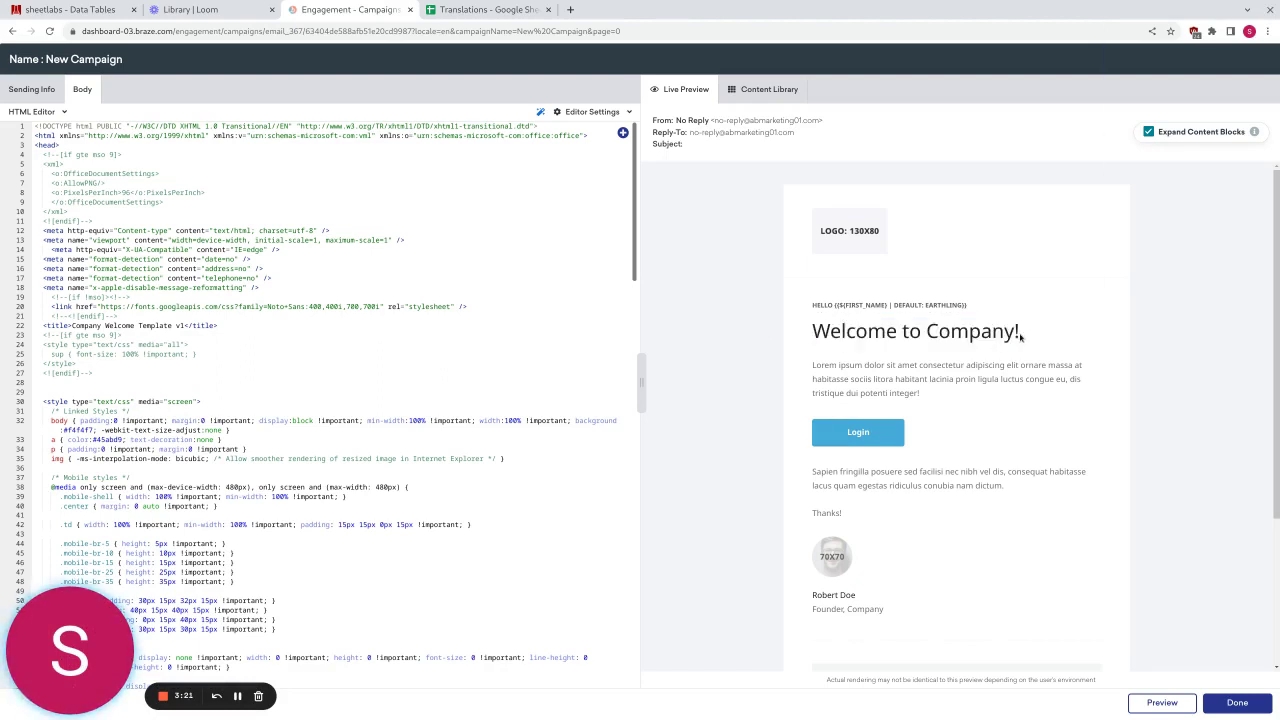
Step: Switch to Sheetlabs and import the Translations Google spreadsheet as a data table named Translations
left_click(5, 9)
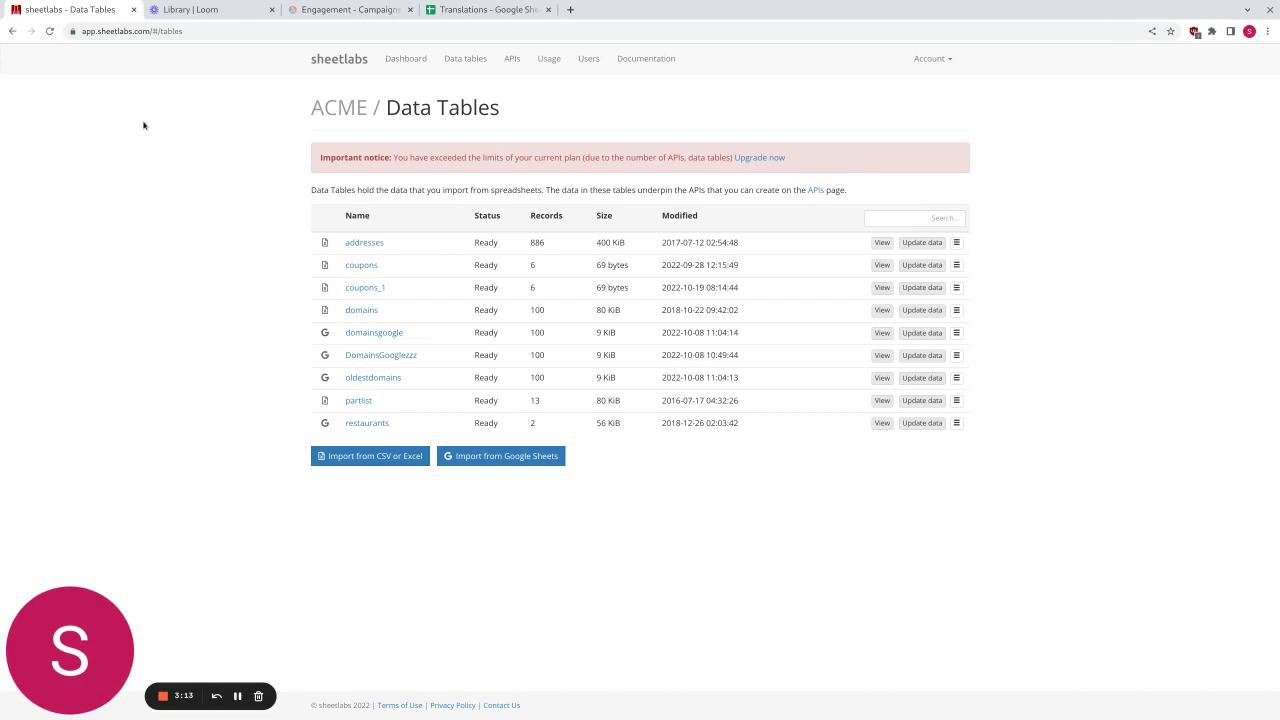
left_click(518, 457)
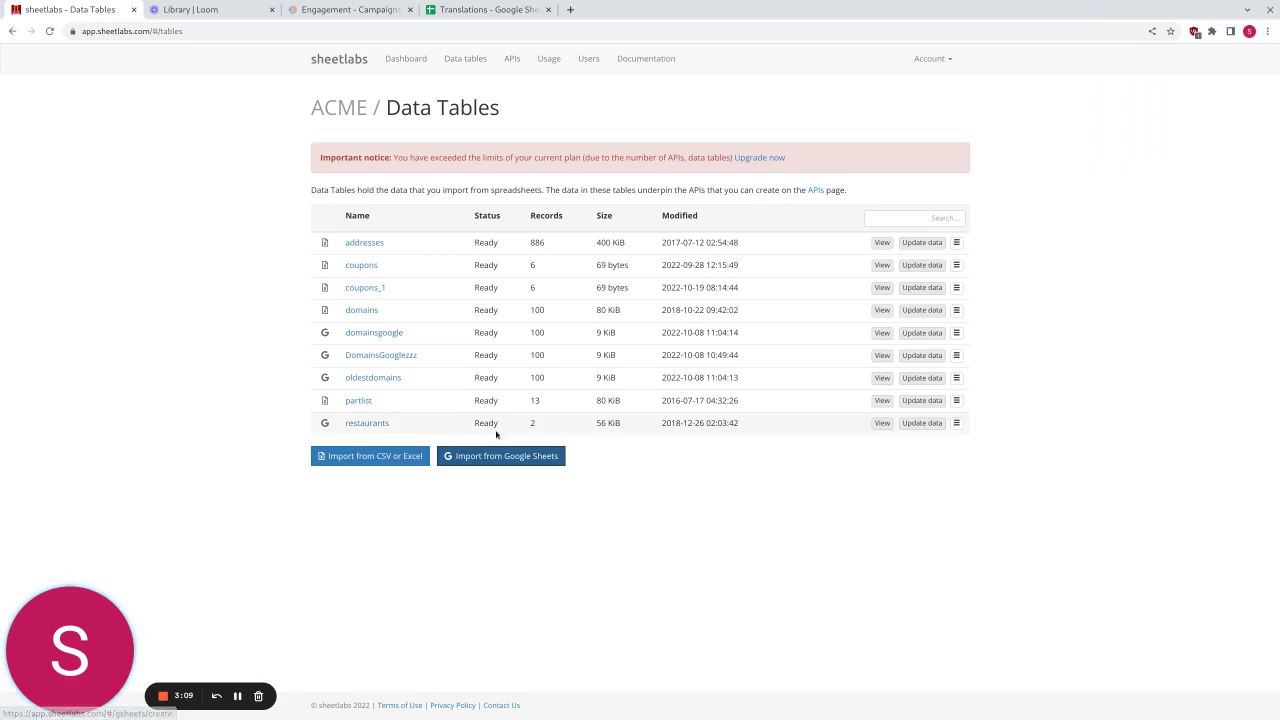
left_click(465, 58)
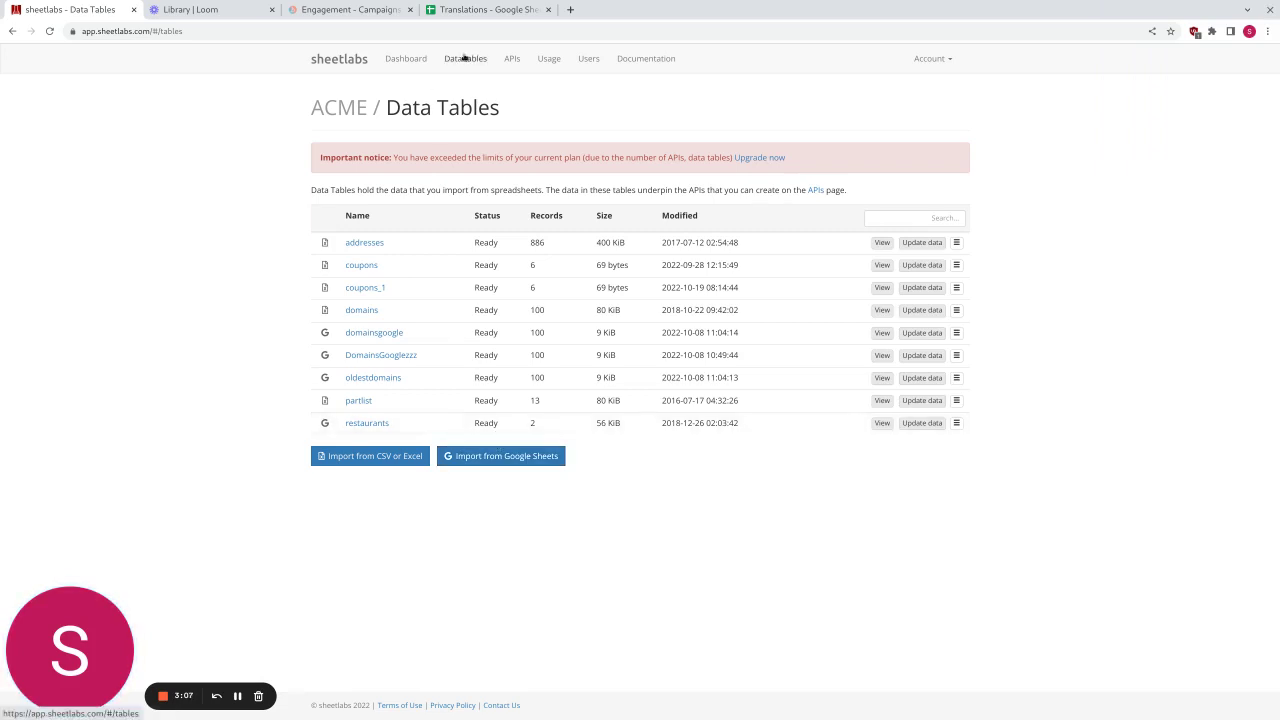
left_click(510, 458)
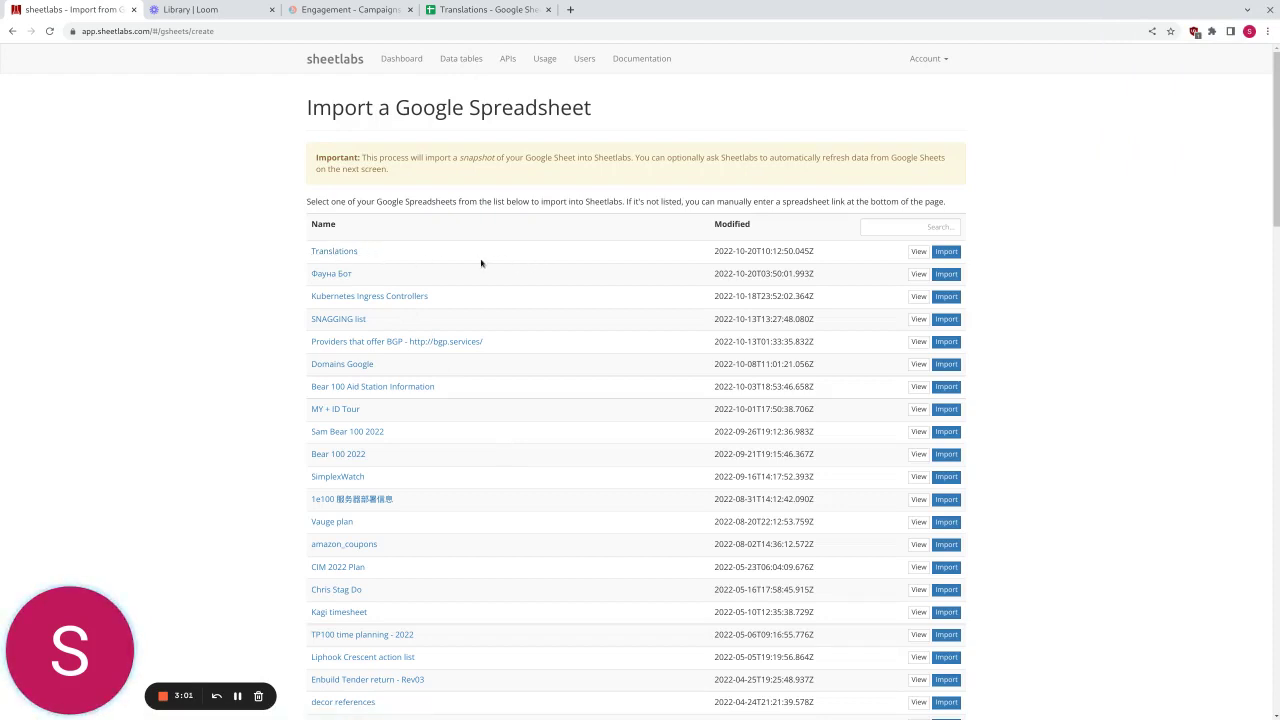
left_click_drag(424, 263, 314, 251)
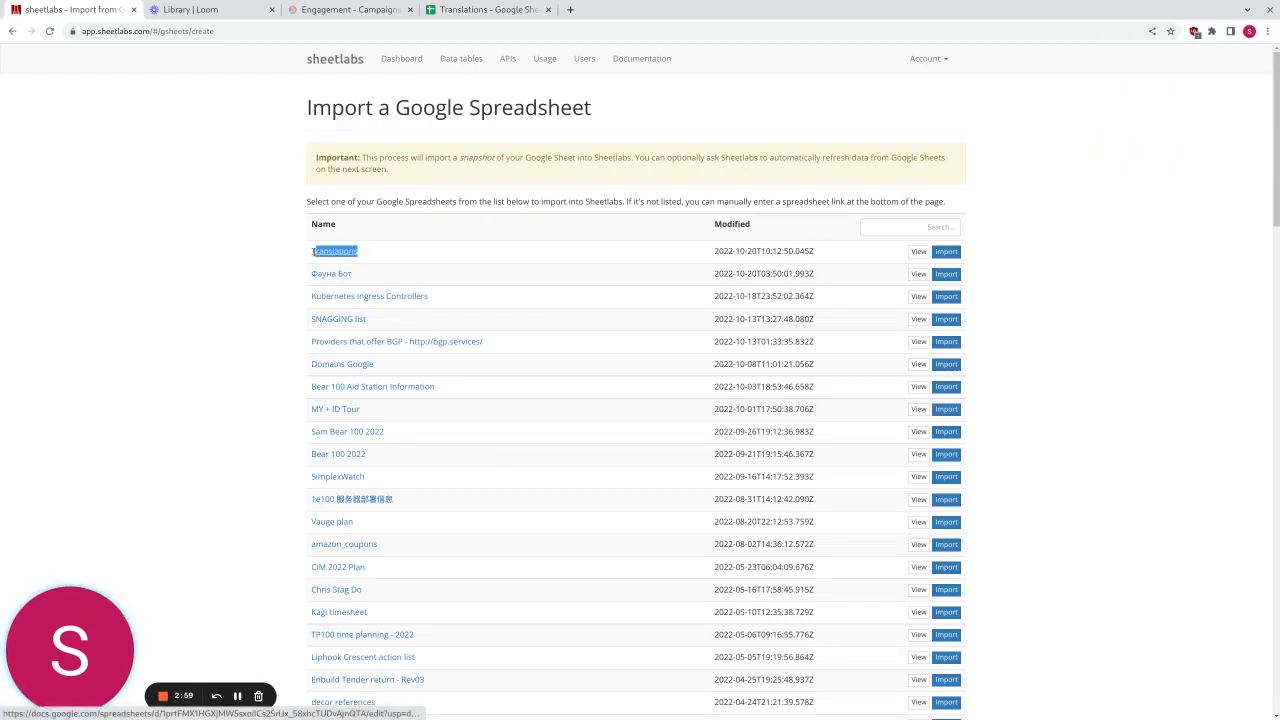
left_click(945, 252)
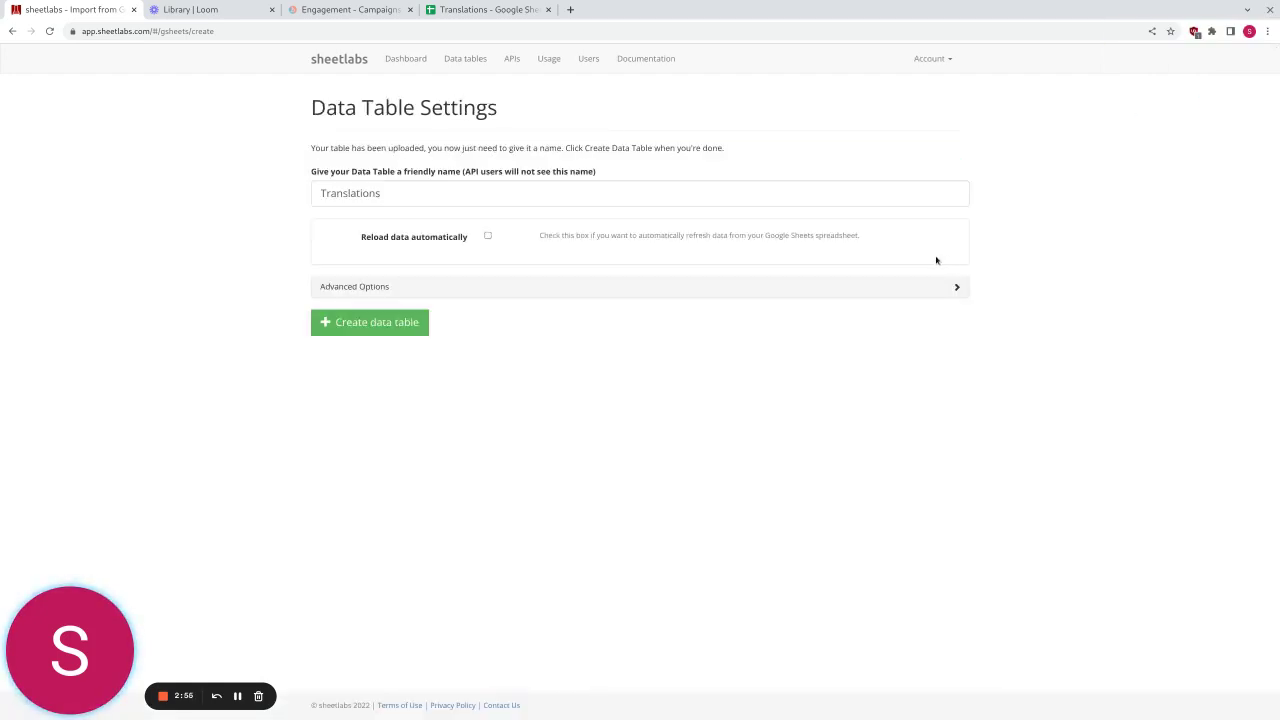
left_click(400, 325)
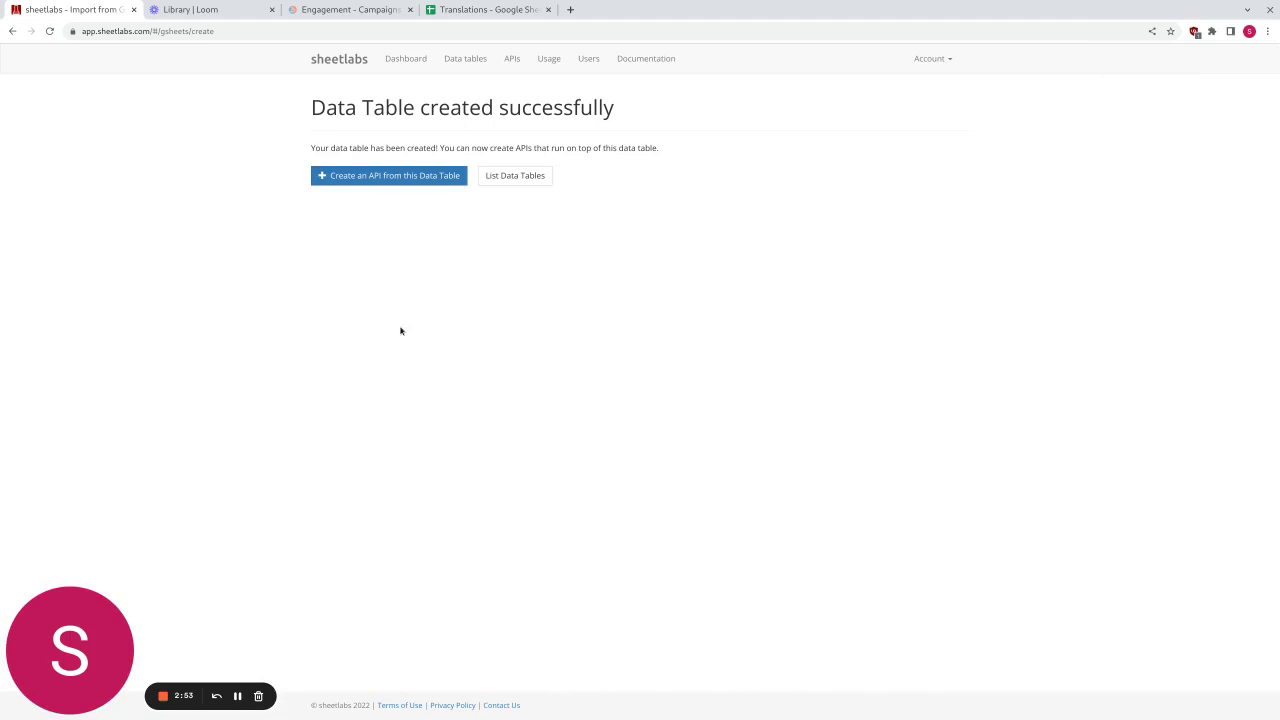
Step: View the records of the Translations data table from the list of data tables
left_click(515, 175)
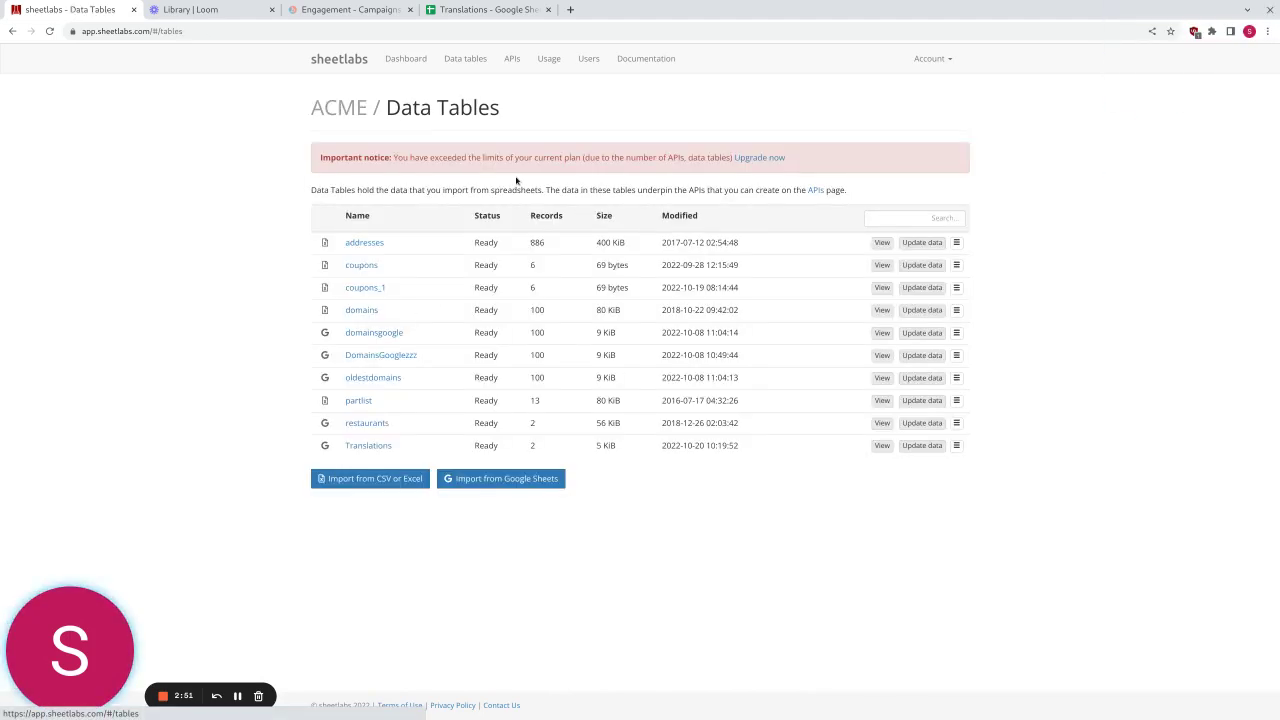
left_click(377, 449)
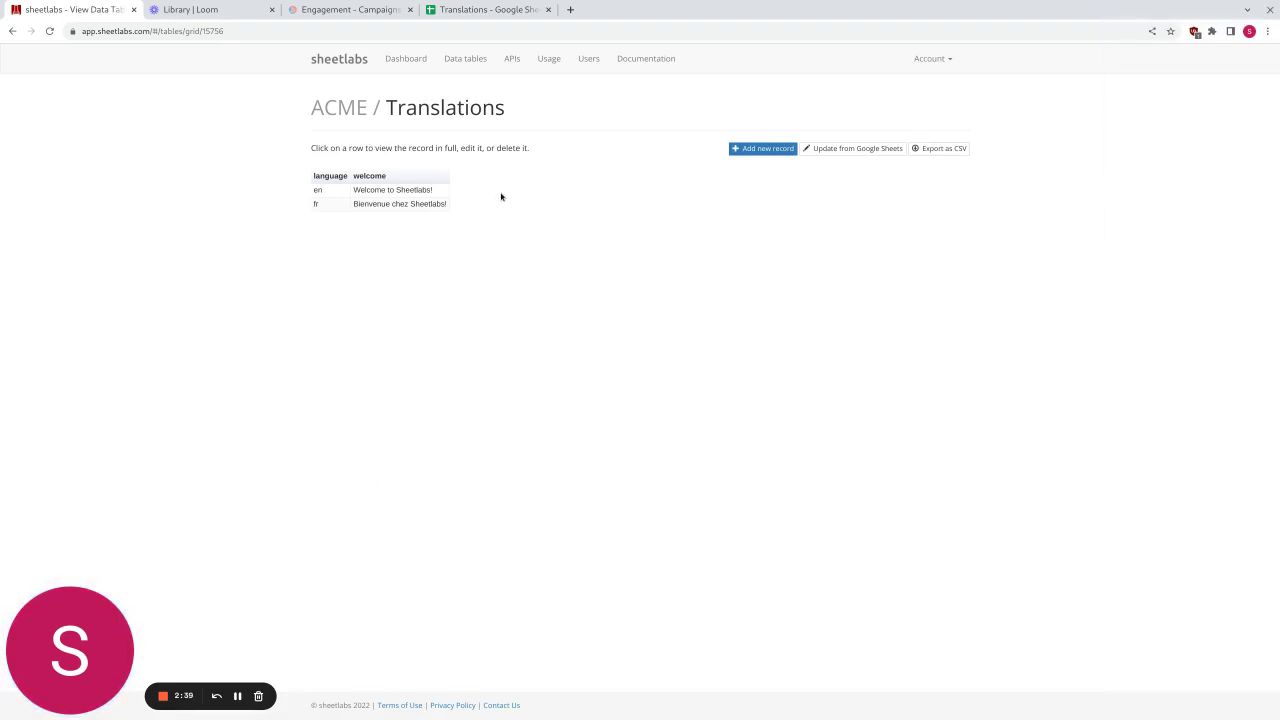
Step: Start a new API on the Translations data table, name it translations and allow public access without authentication
left_click(511, 61)
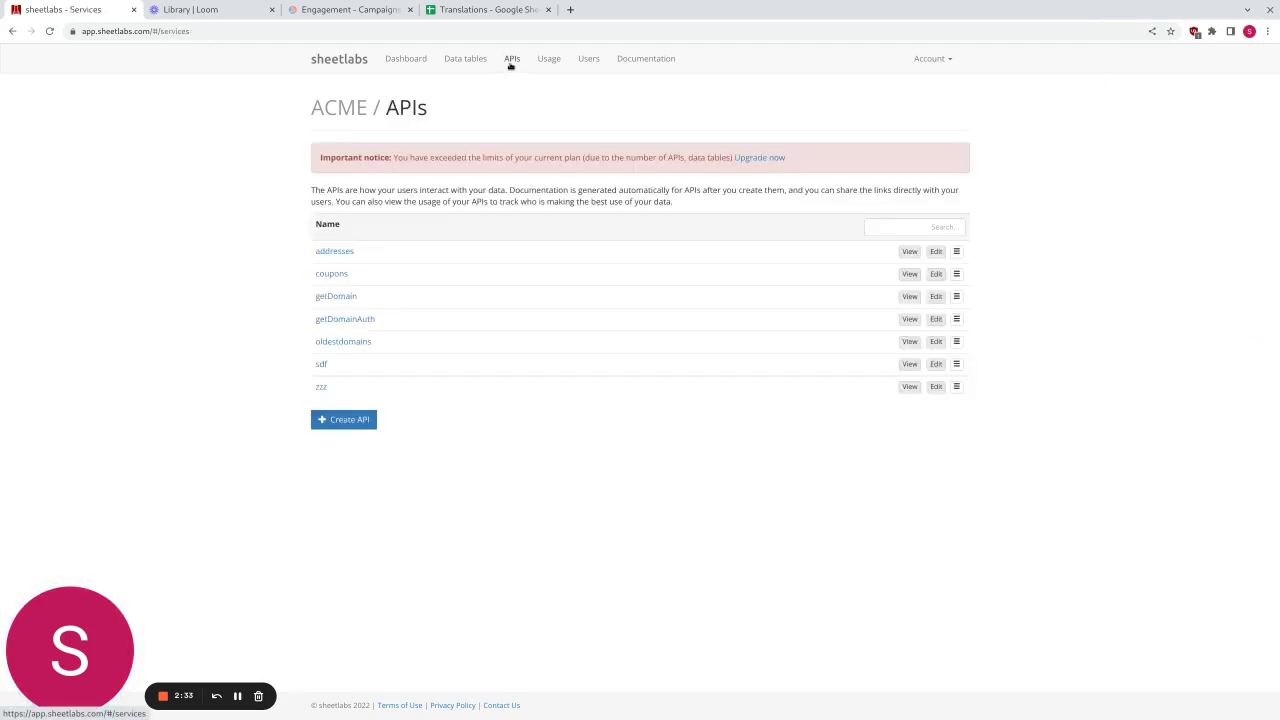
left_click(355, 421)
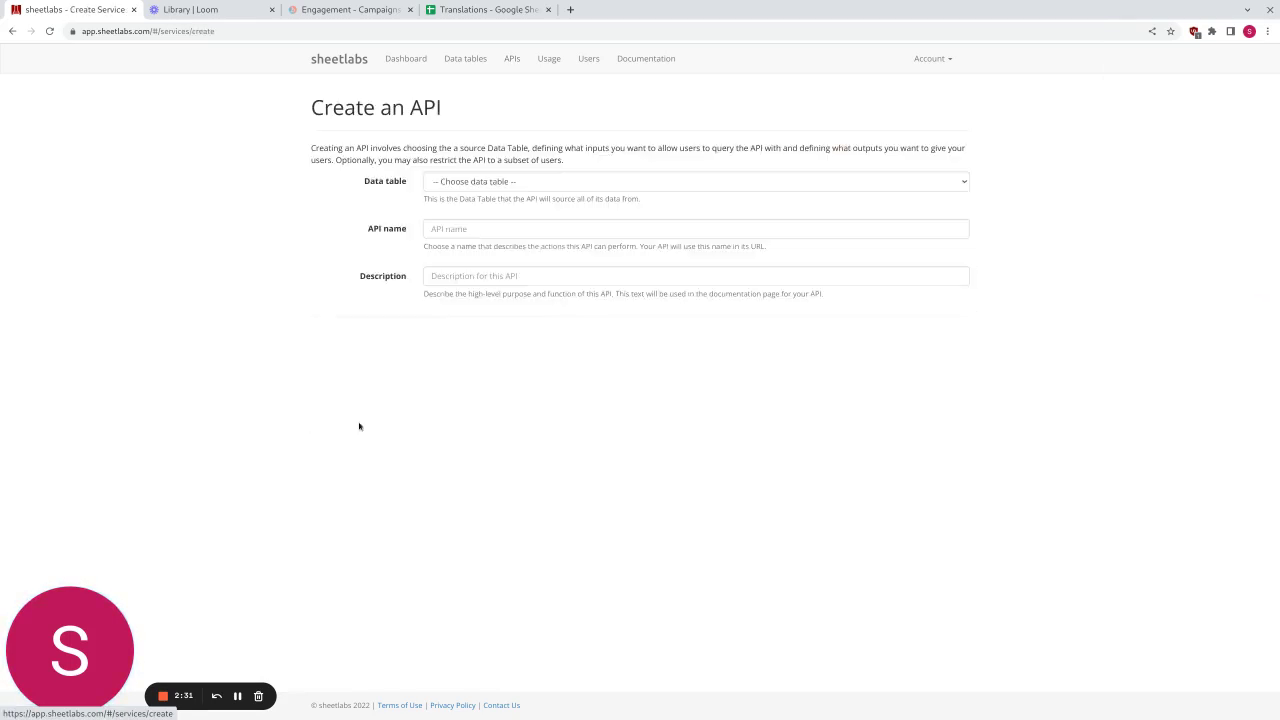
left_click(491, 181)
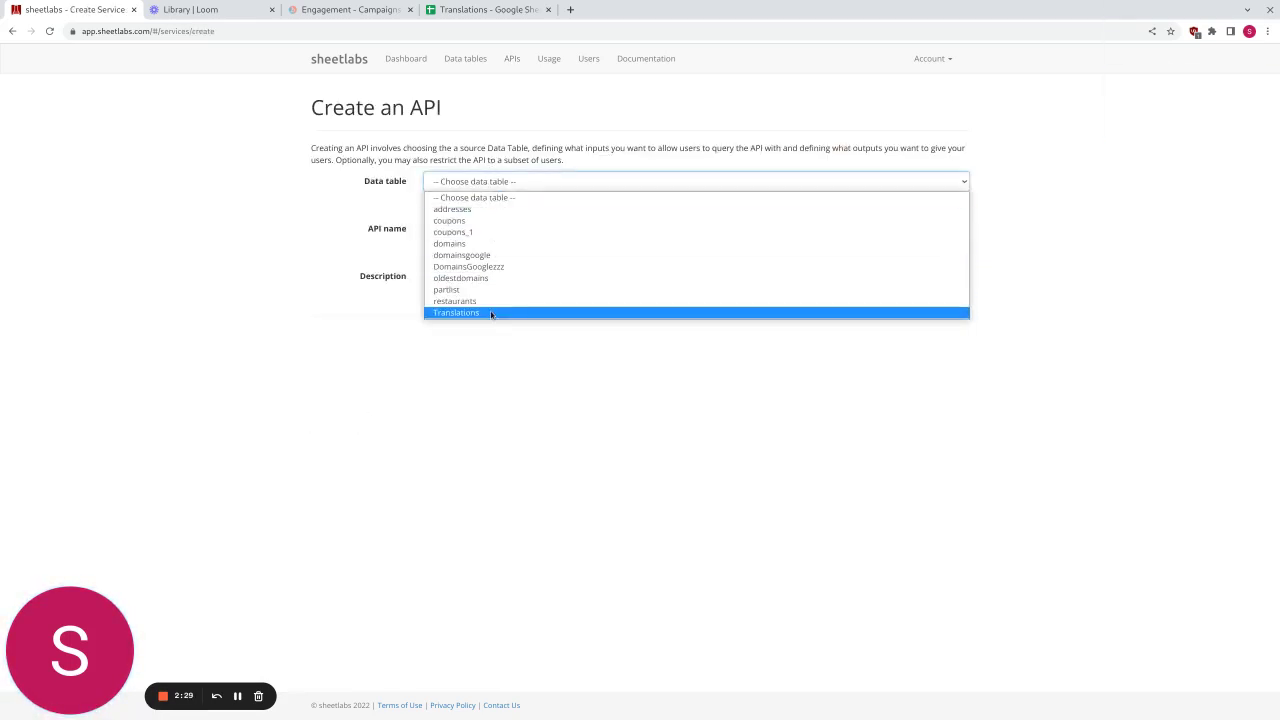
left_click(490, 312)
left_click(484, 230)
type("transla")
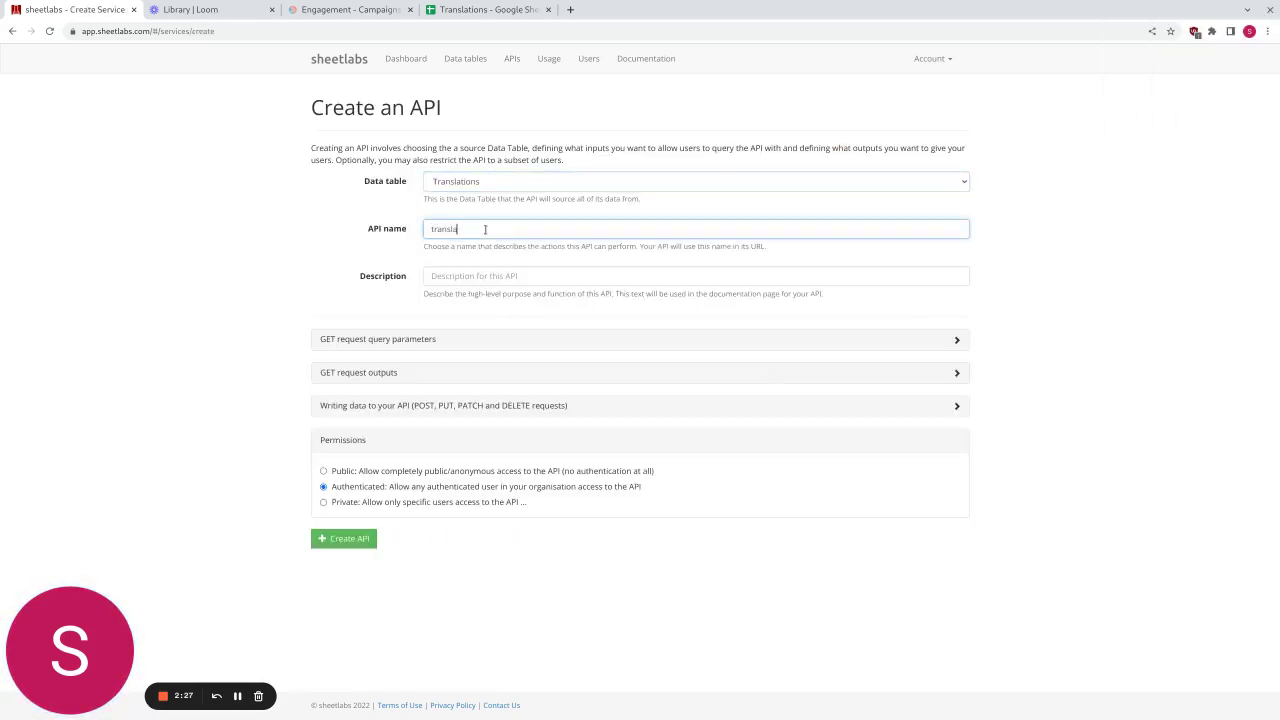
type("tions")
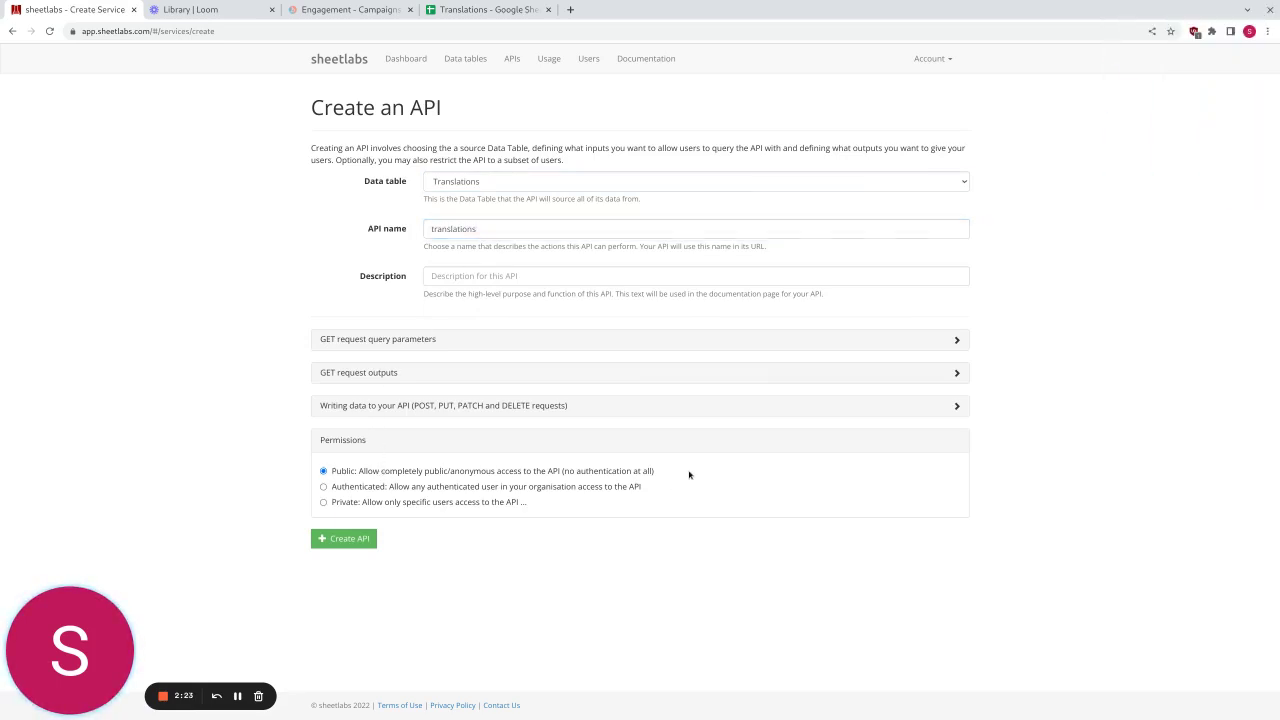
left_click_drag(686, 474, 325, 469)
left_click(285, 470)
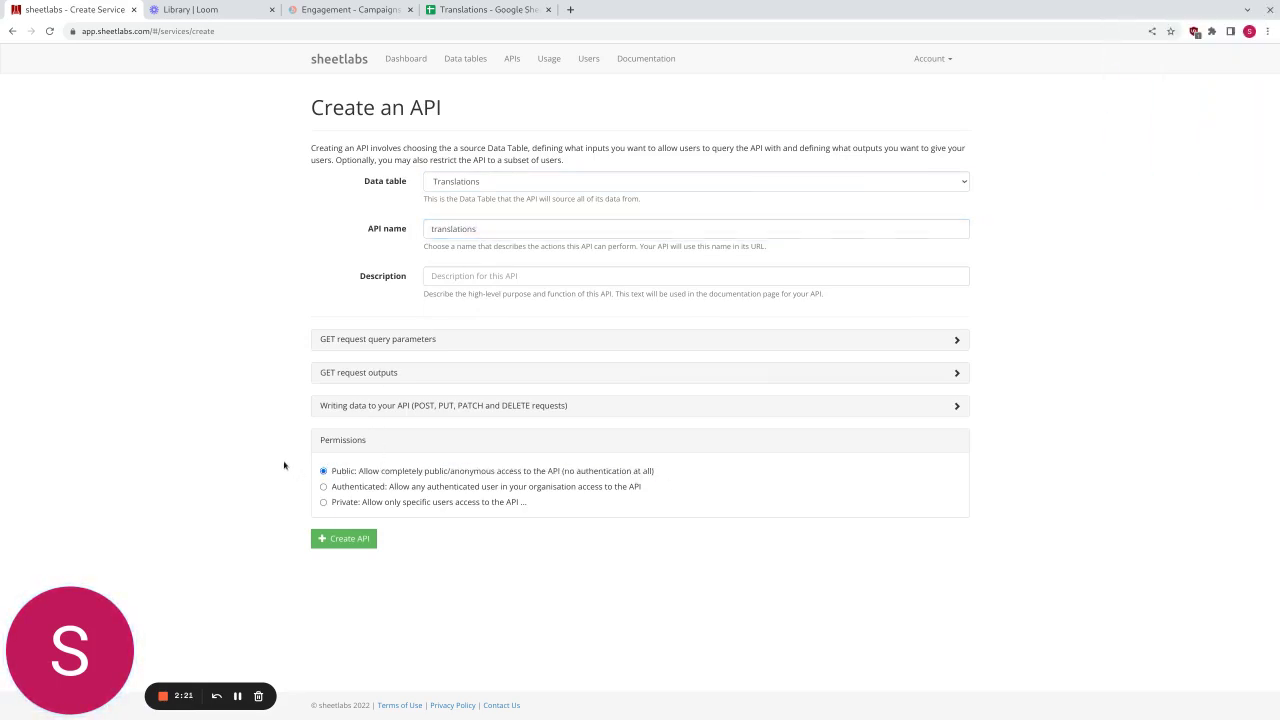
Step: Make the language field a required filter in the GET query parameters and create the API
left_click(370, 340)
left_click(459, 480)
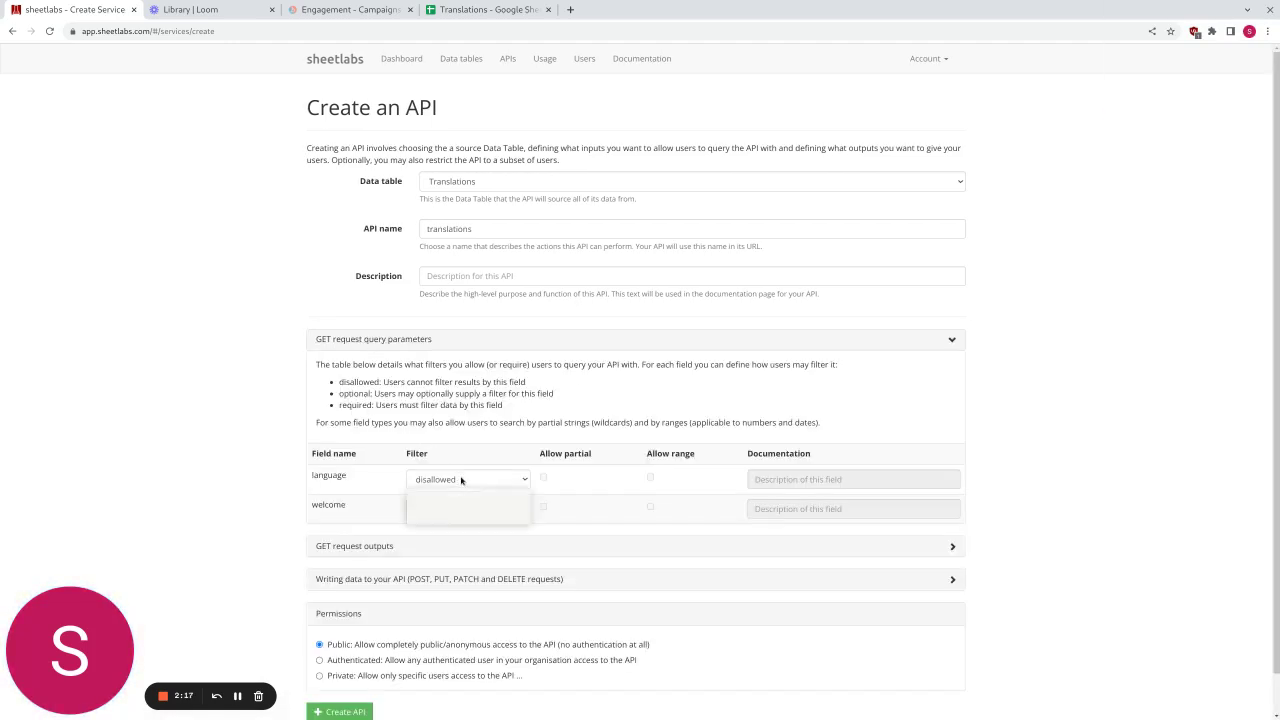
left_click(467, 519)
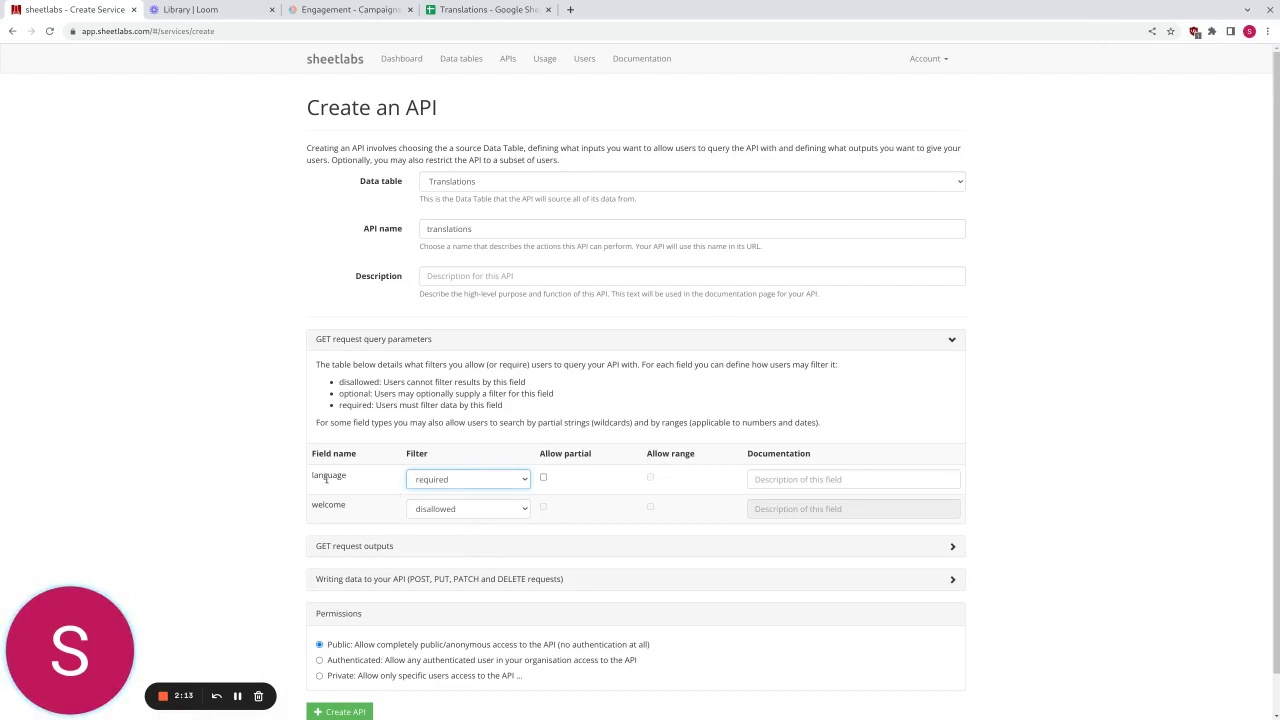
scroll(348, 475, "down", 1)
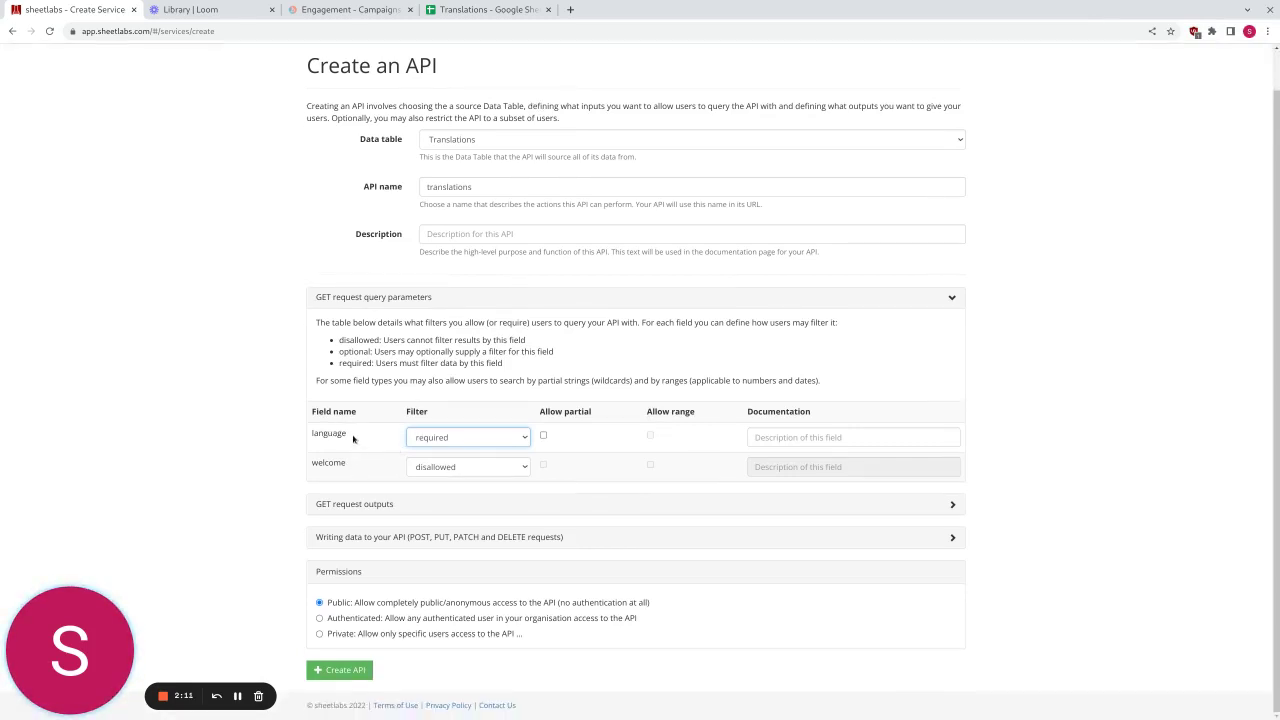
left_click(348, 678)
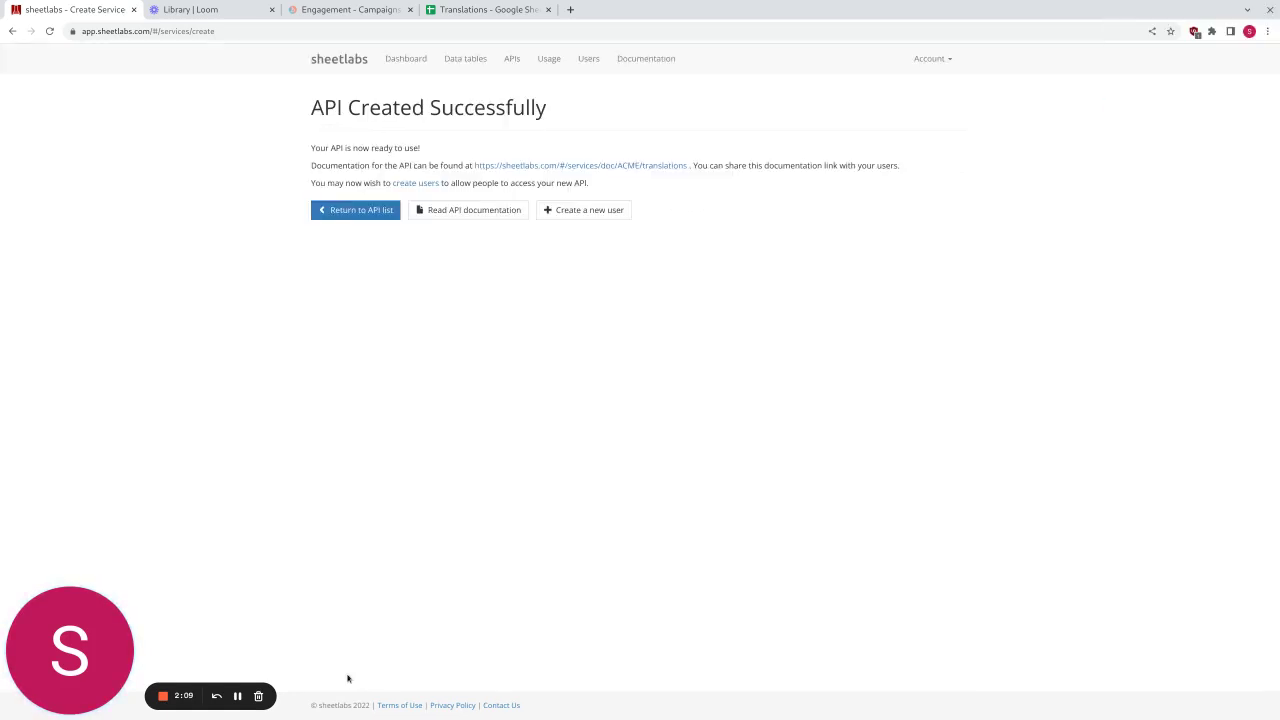
Step: Open the translations API documentation and copy the request URL with the language parameter from the cURL example
left_click(471, 213)
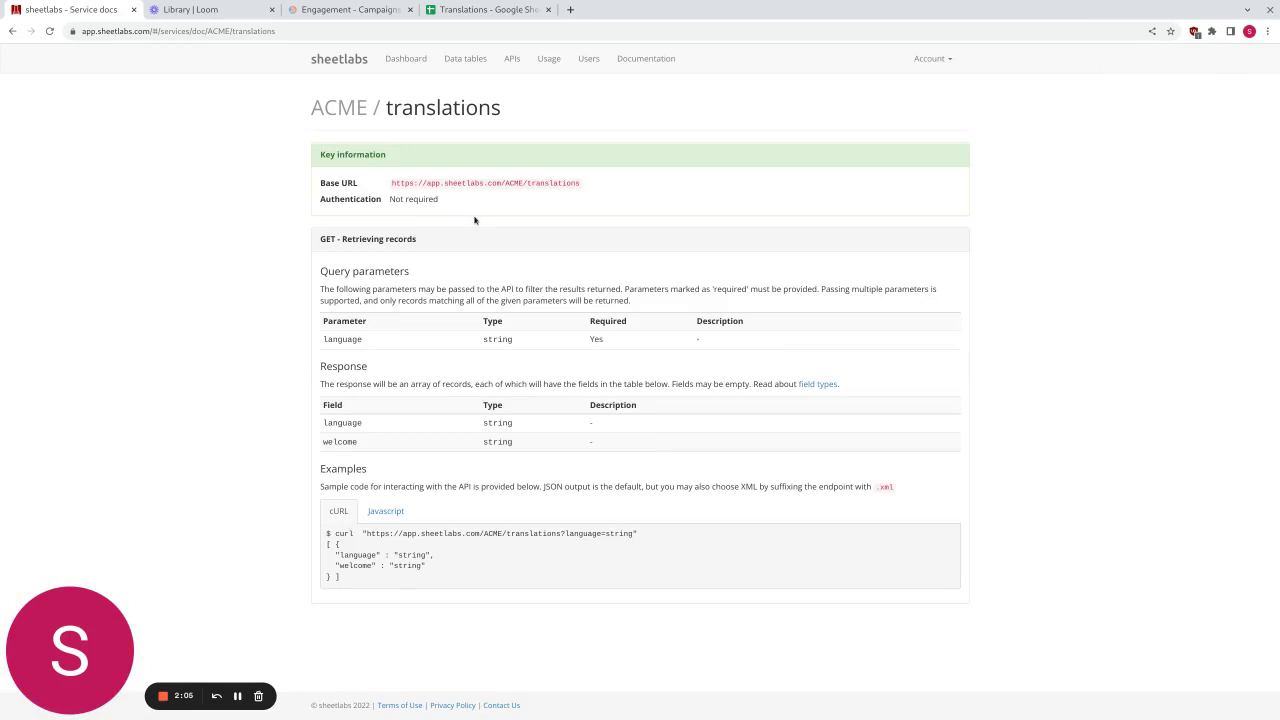
left_click_drag(392, 183, 566, 183)
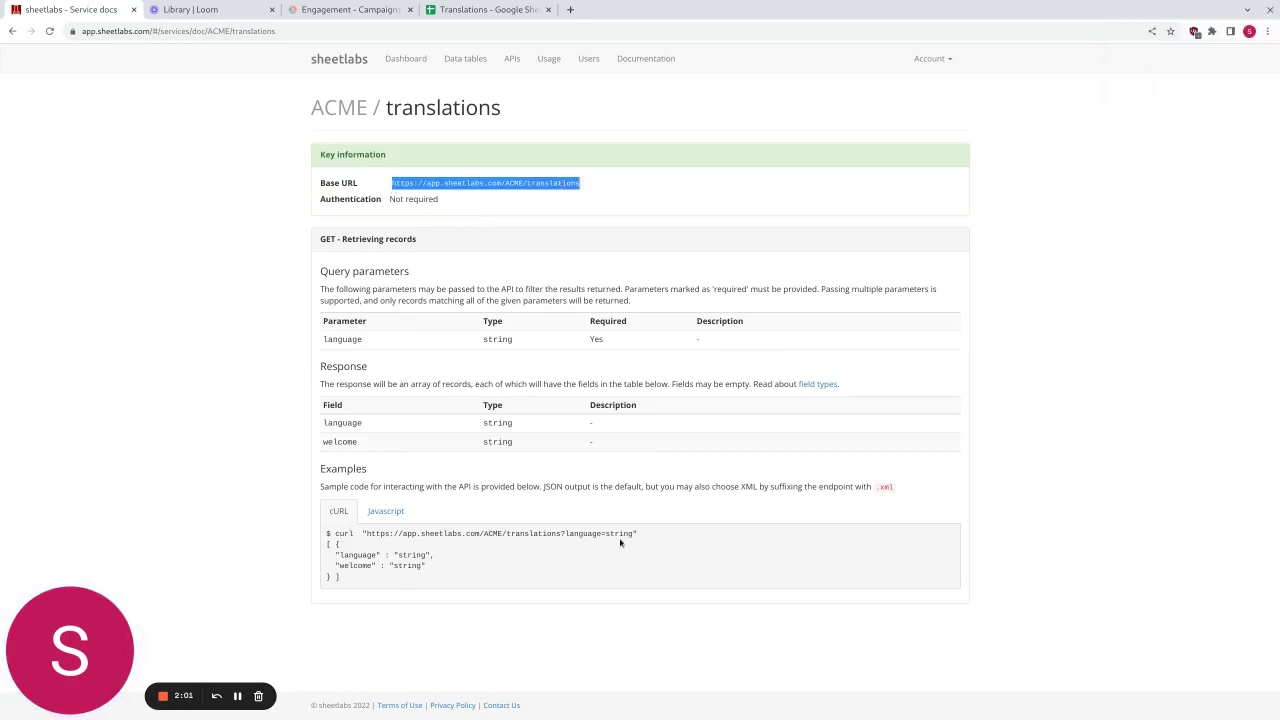
left_click_drag(365, 533, 632, 533)
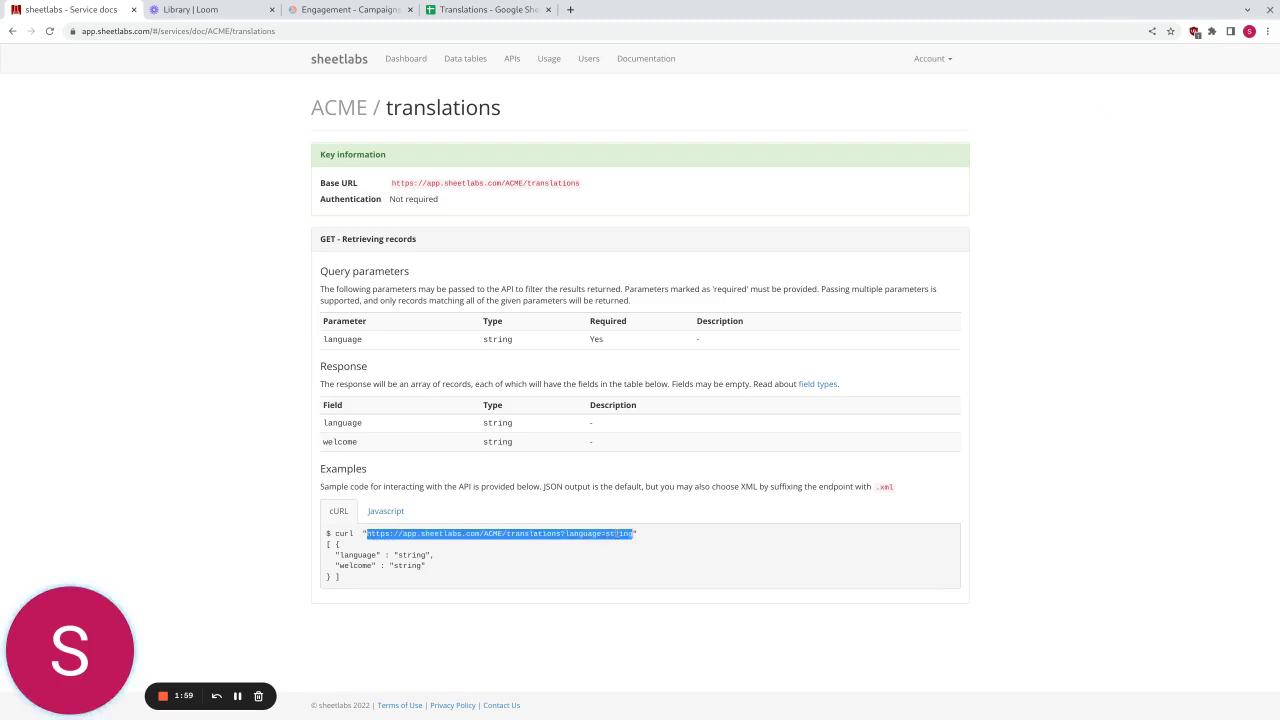
right_click(620, 533)
left_click(651, 540)
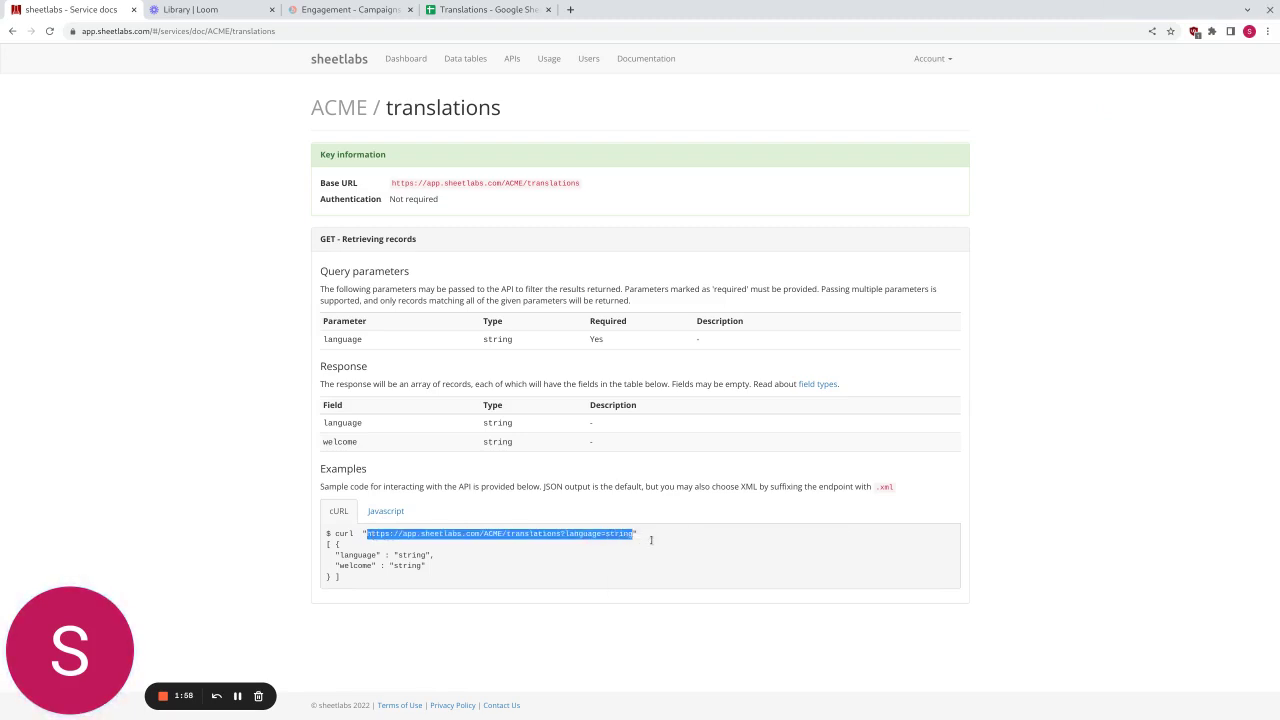
Step: Request the copied translations API URL in the browser with the language parameter set to en
left_click(392, 31)
key("ctrl+v")
key("ctrl+shift+Left")
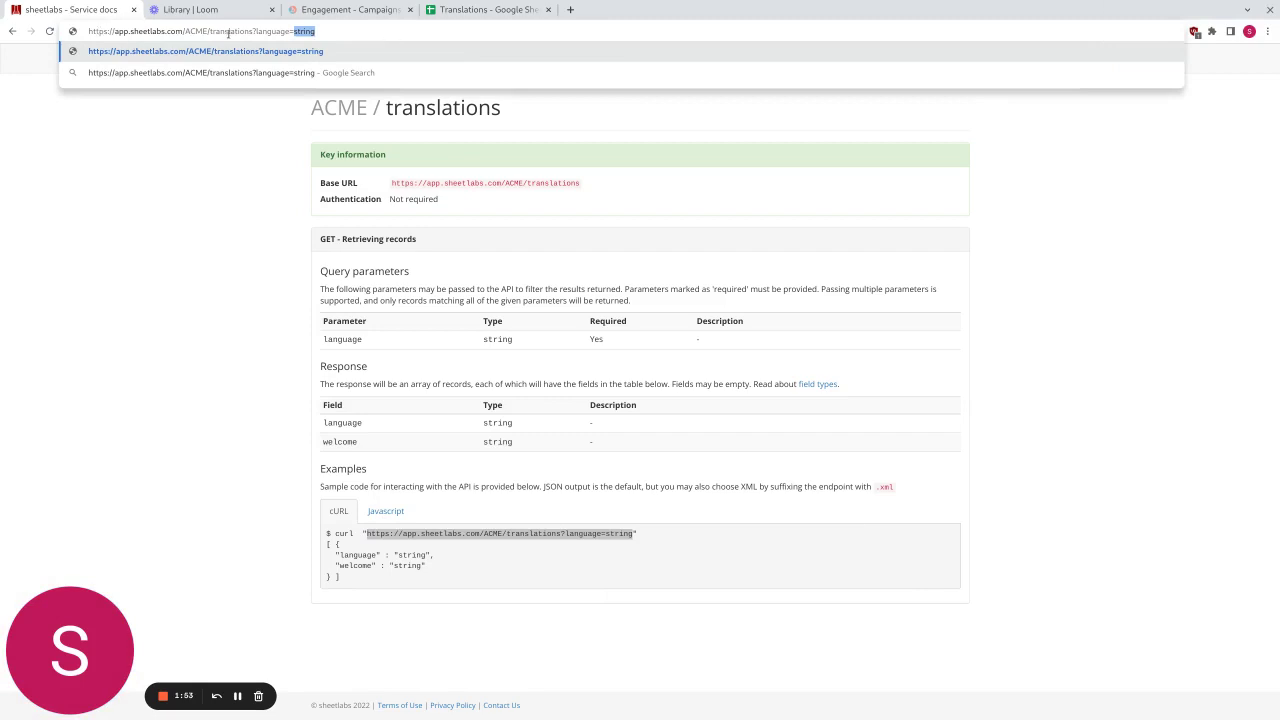
type("en")
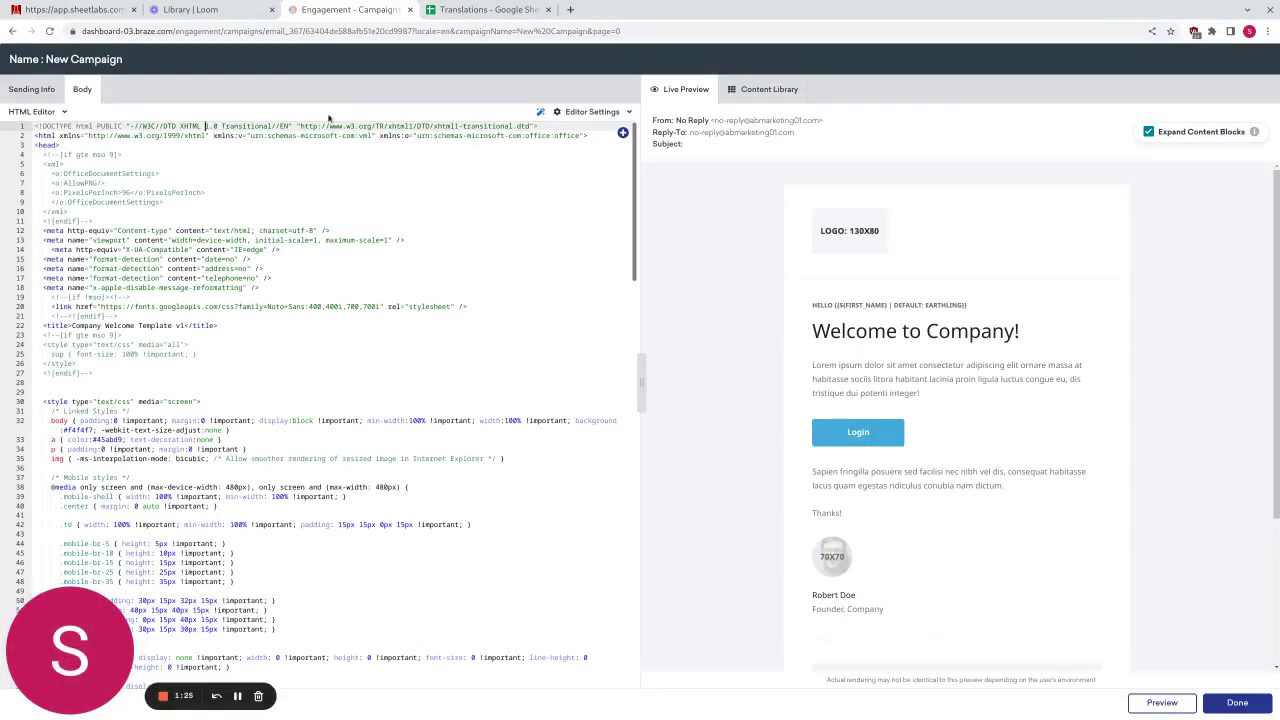
key("ctrl+v")
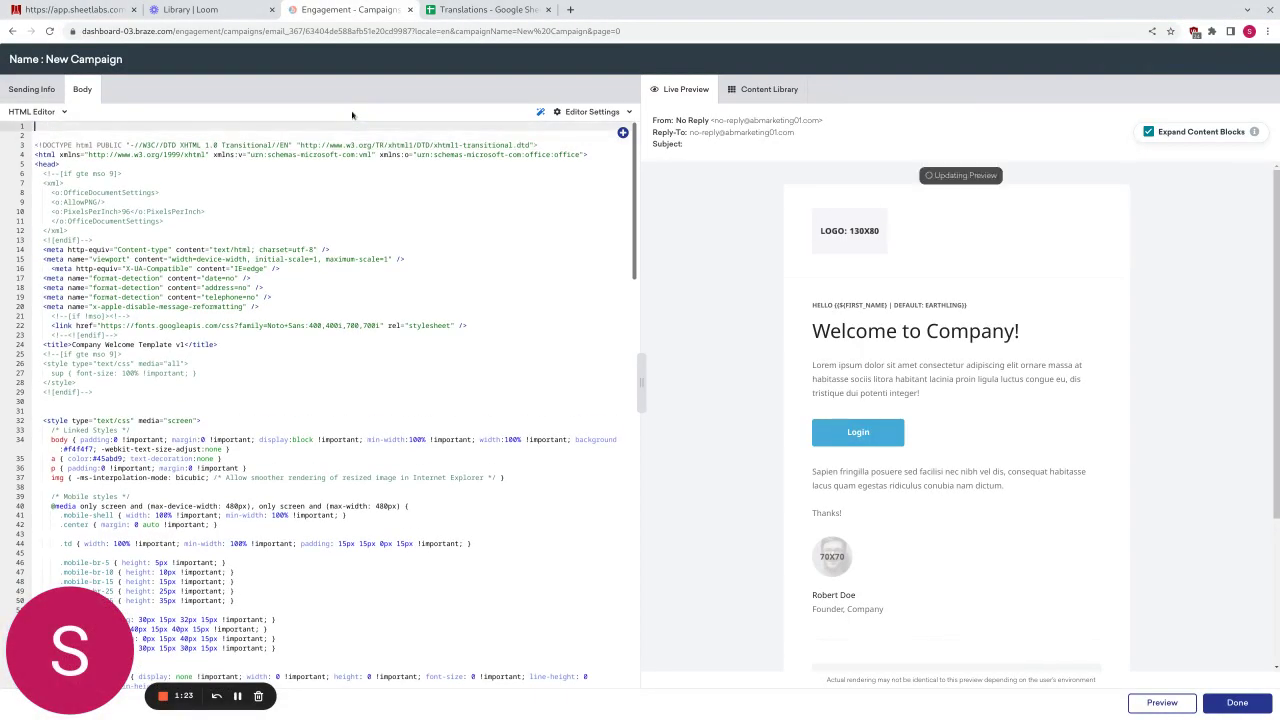
triple_click(88, 127)
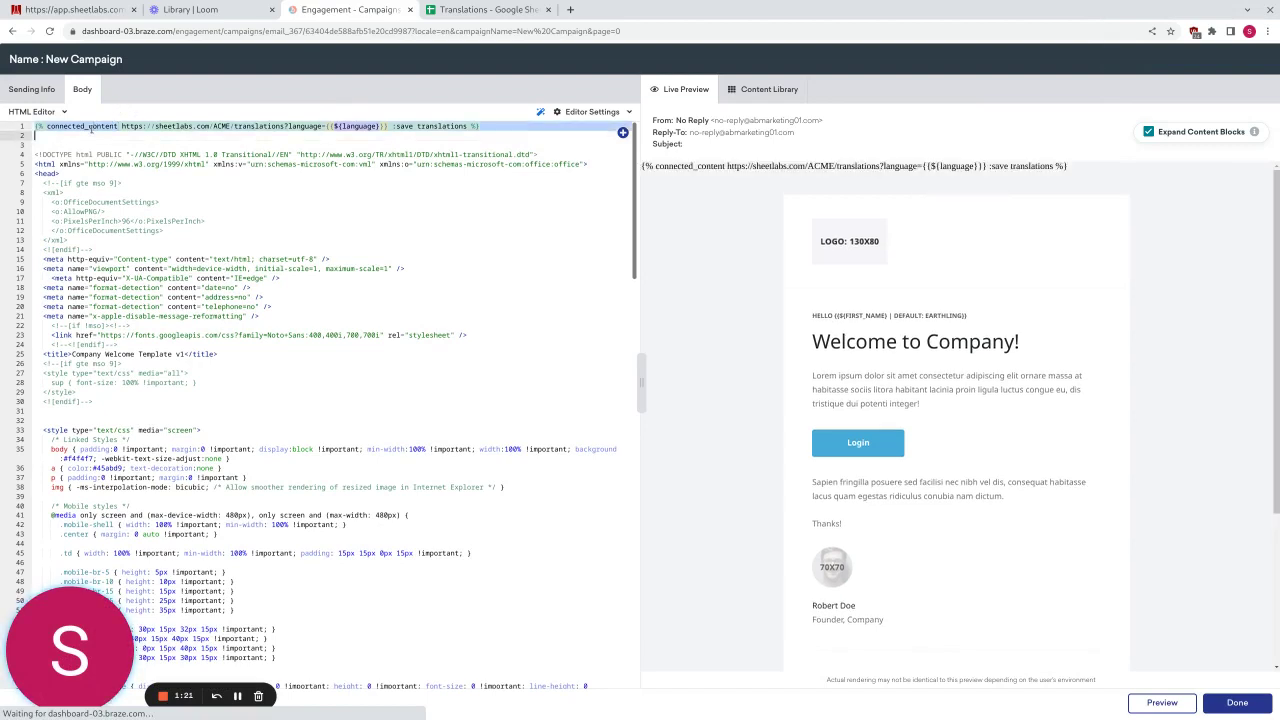
left_click(240, 127)
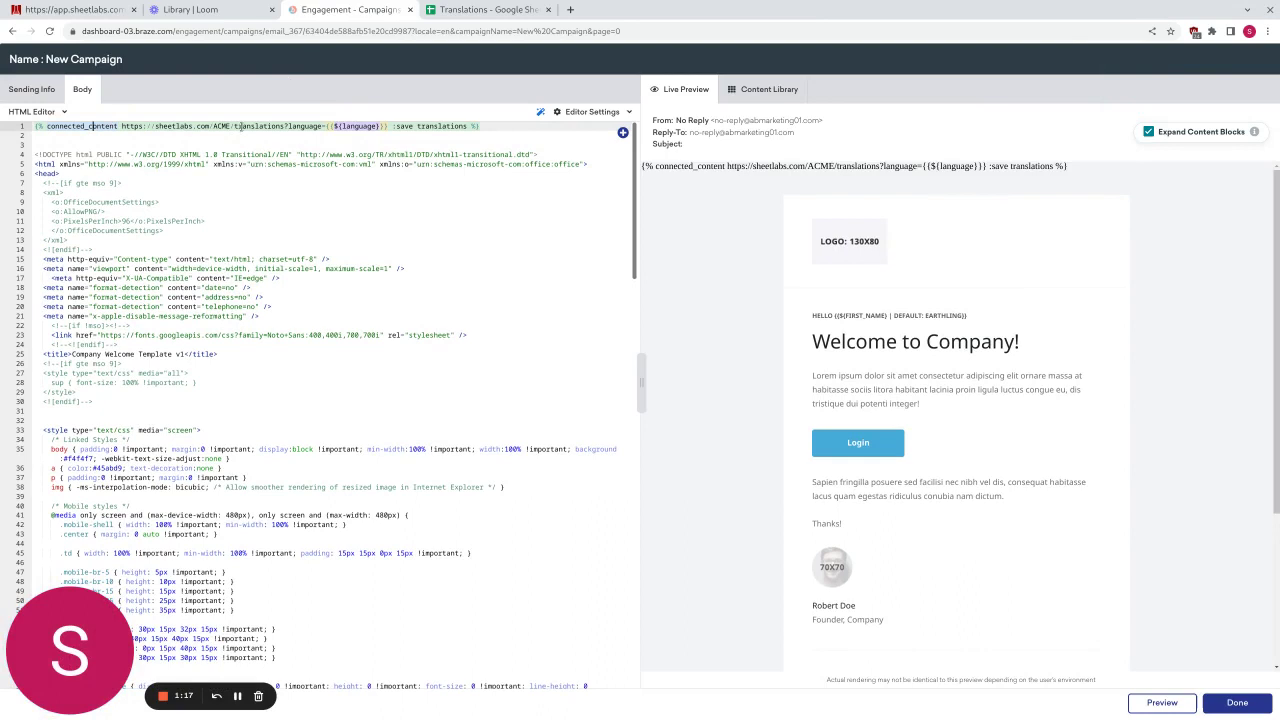
double_click(348, 126)
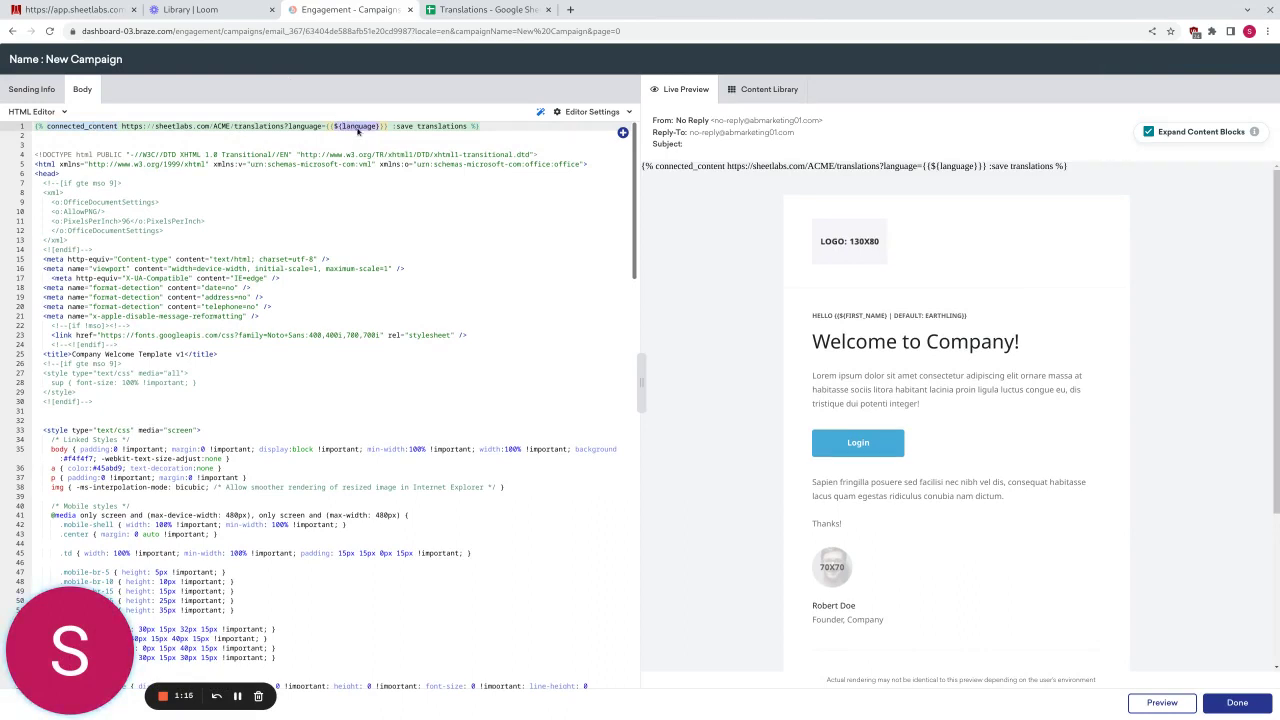
left_click(445, 126)
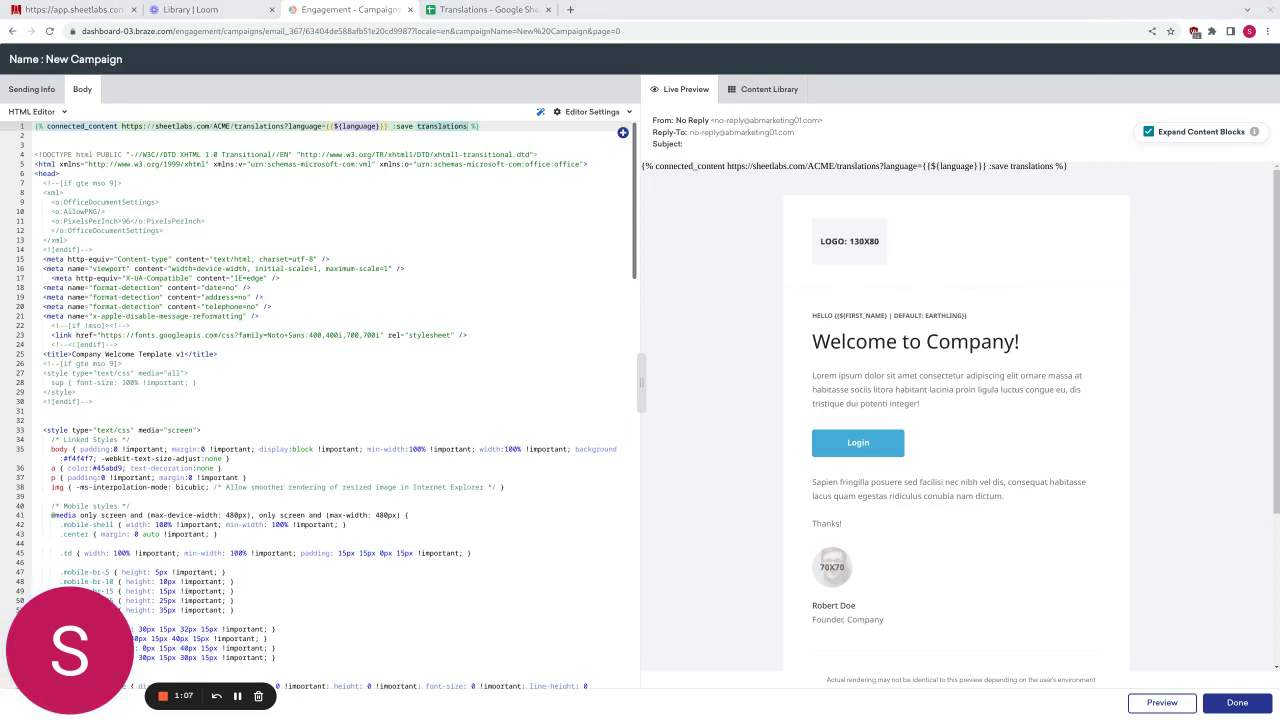
Step: Replace the heading text "Welcome to Company!" in the email's HTML with the variable {{translations[0].welcome}}
scroll(340, 316, "down", 10)
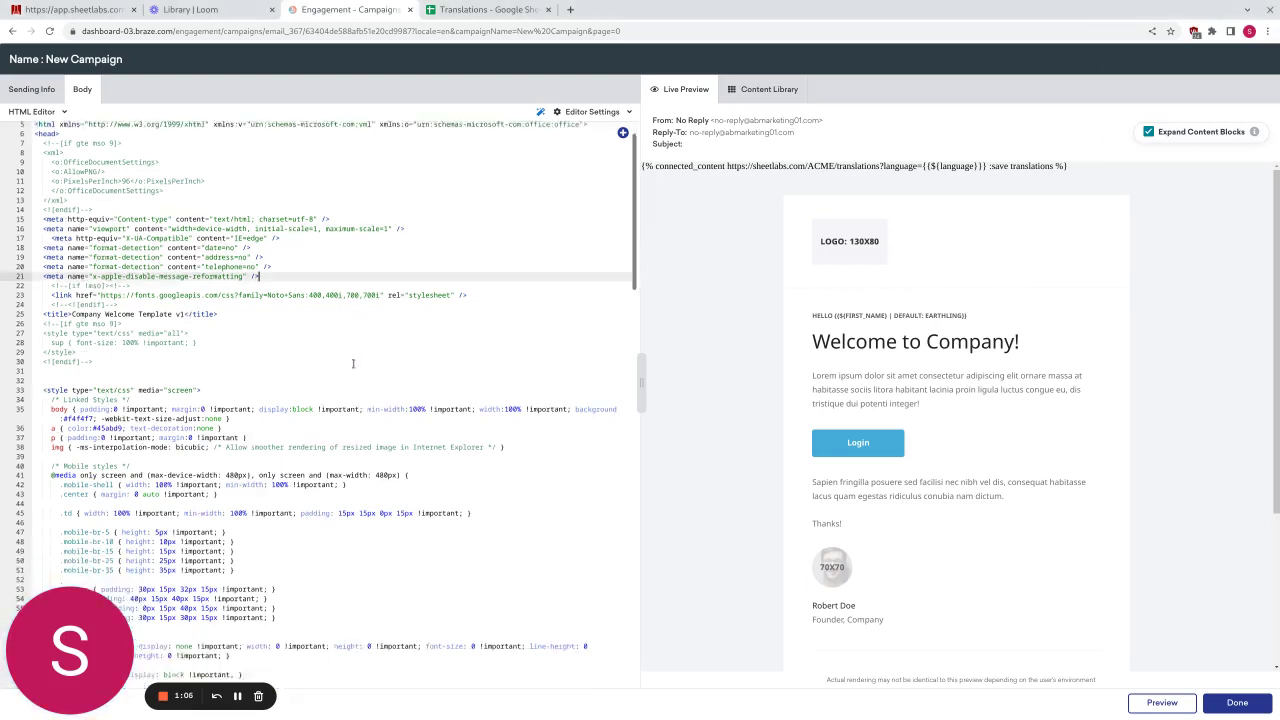
scroll(347, 384, "down", 2)
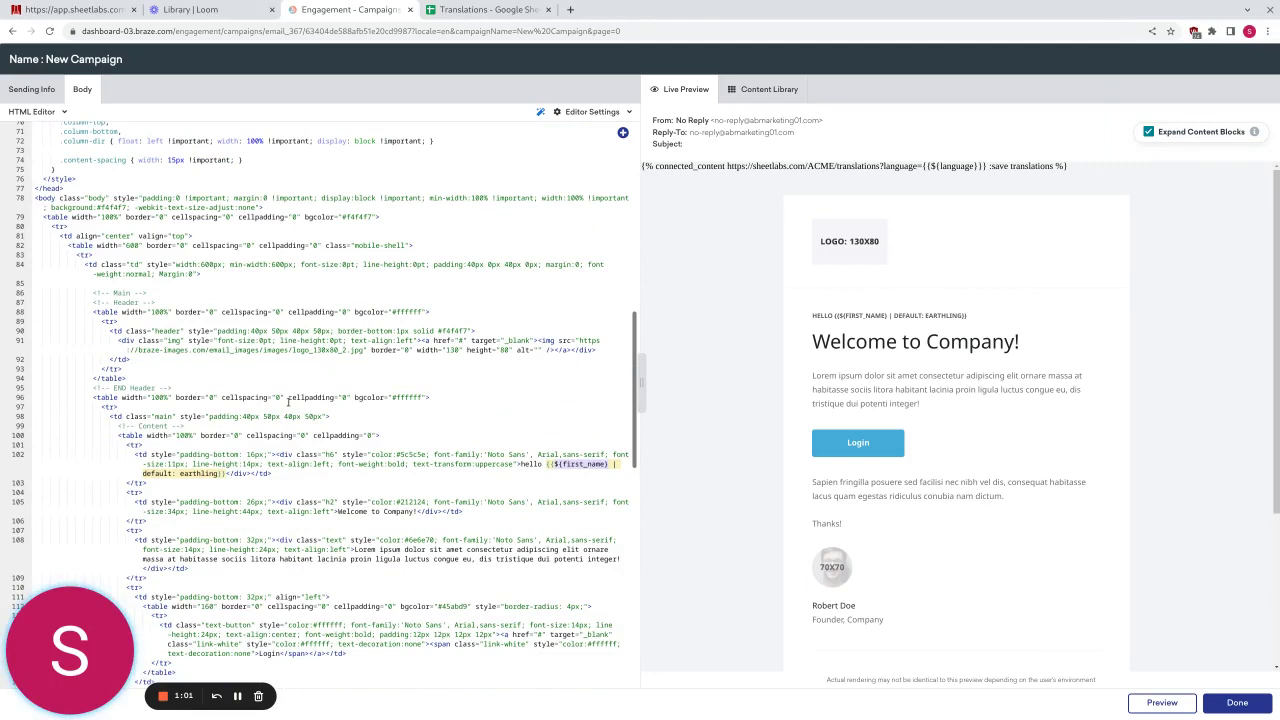
scroll(280, 360, "down", 2)
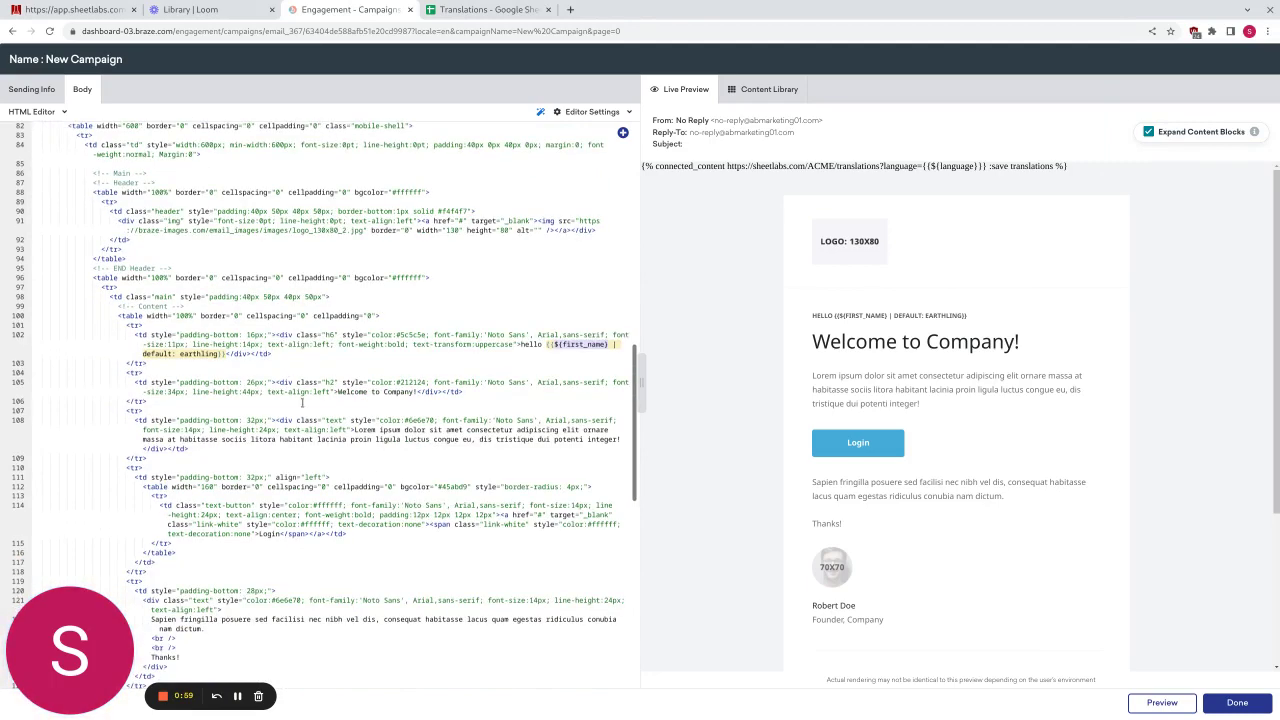
left_click_drag(338, 393, 413, 392)
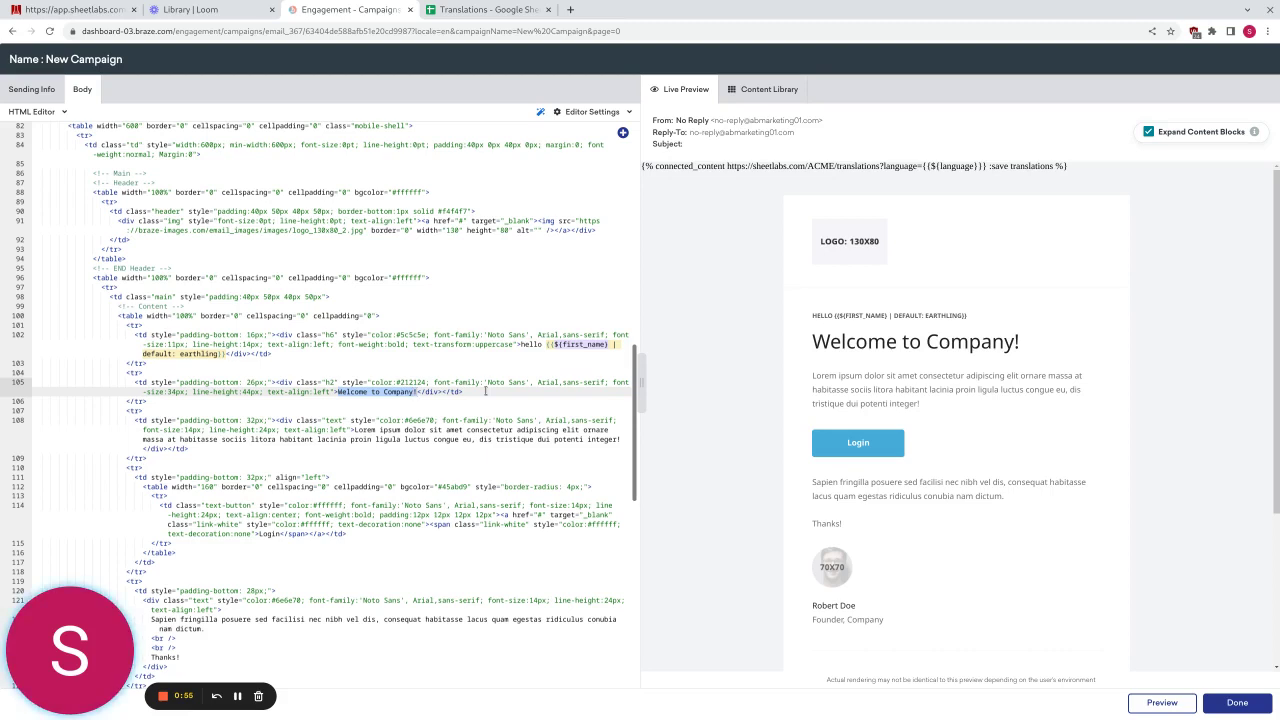
key("ctrl+v")
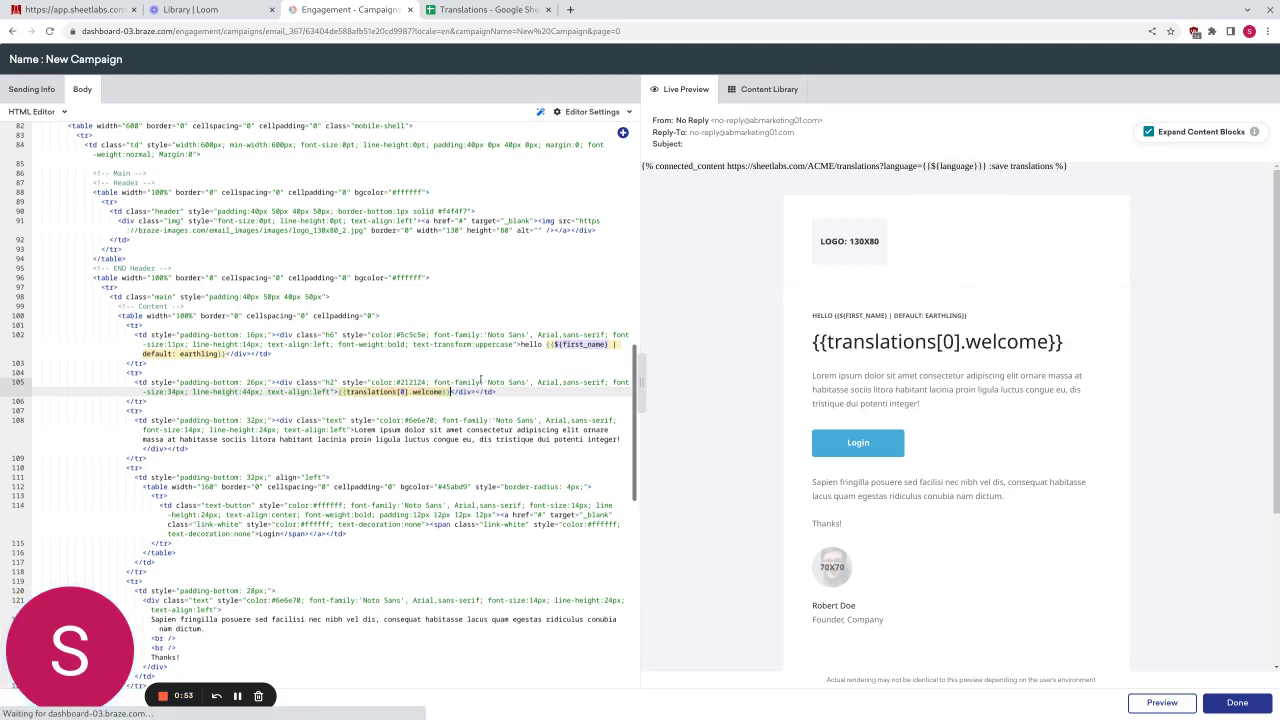
left_click(442, 392)
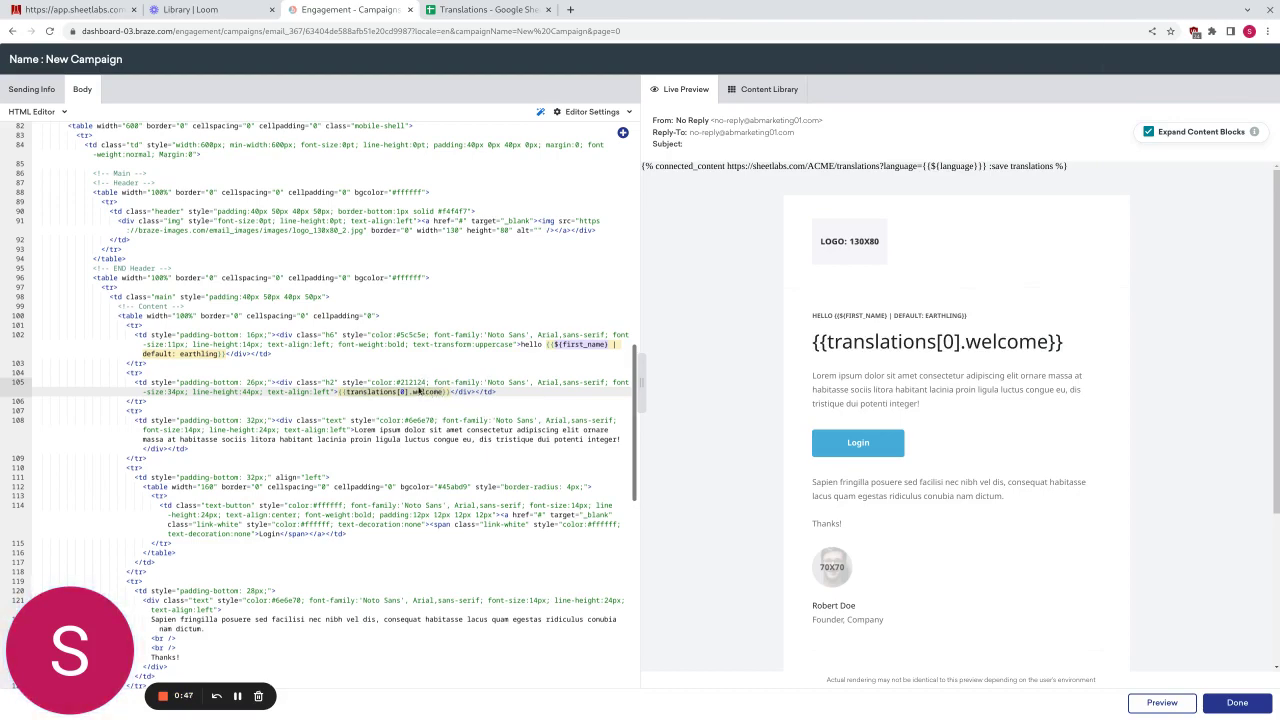
Step: Examine how the language parameter in the first-line connected_content tag relates to the translations variable in the email heading
scroll(418, 383, "up", 10)
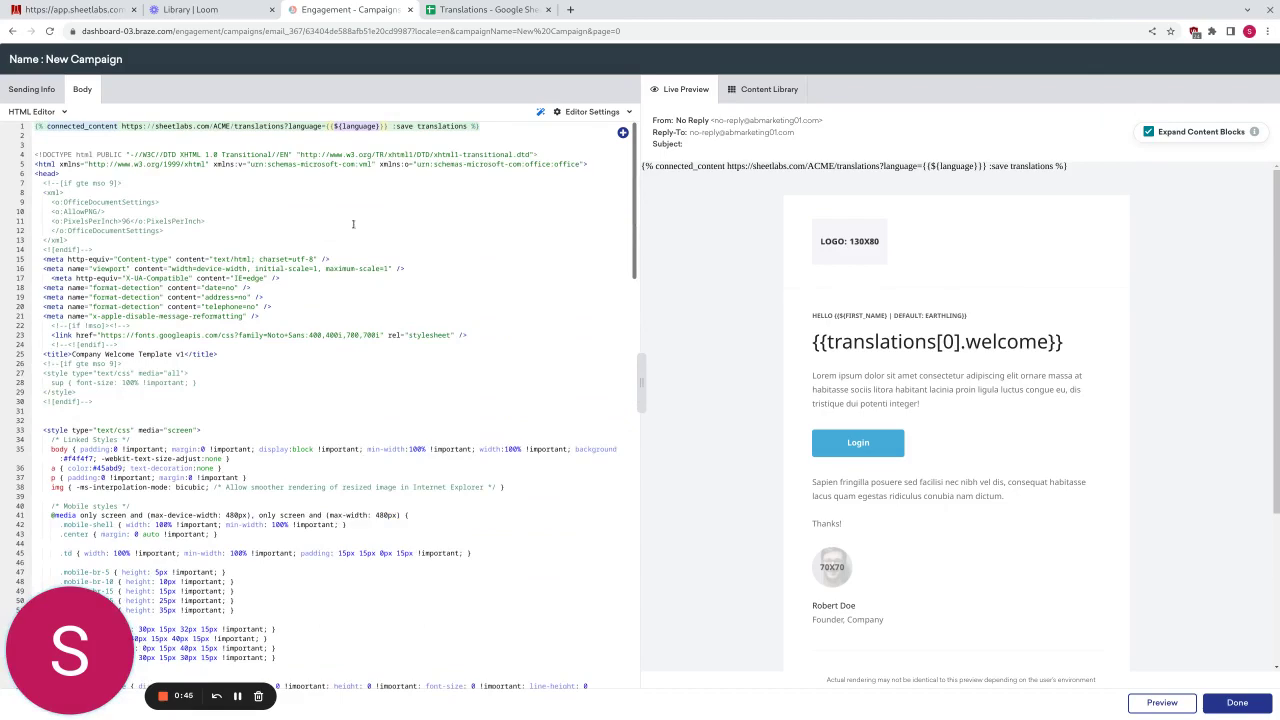
triple_click(288, 127)
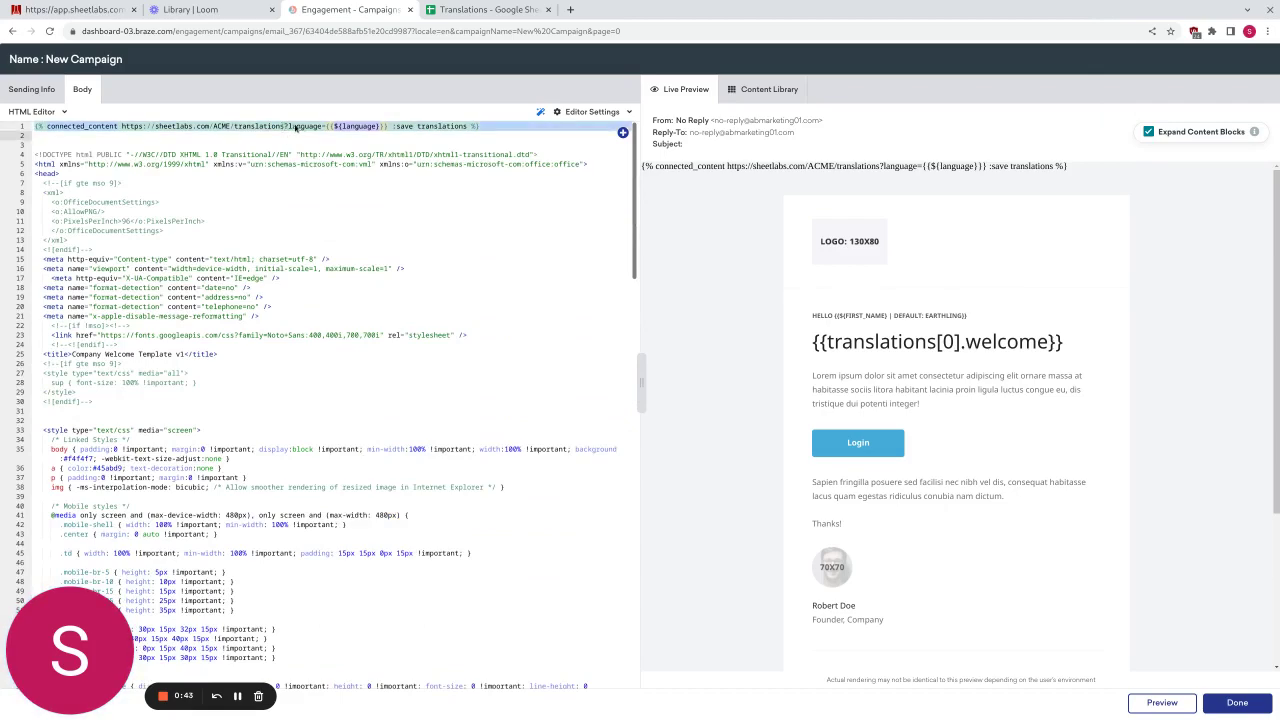
scroll(355, 421, "down", 8)
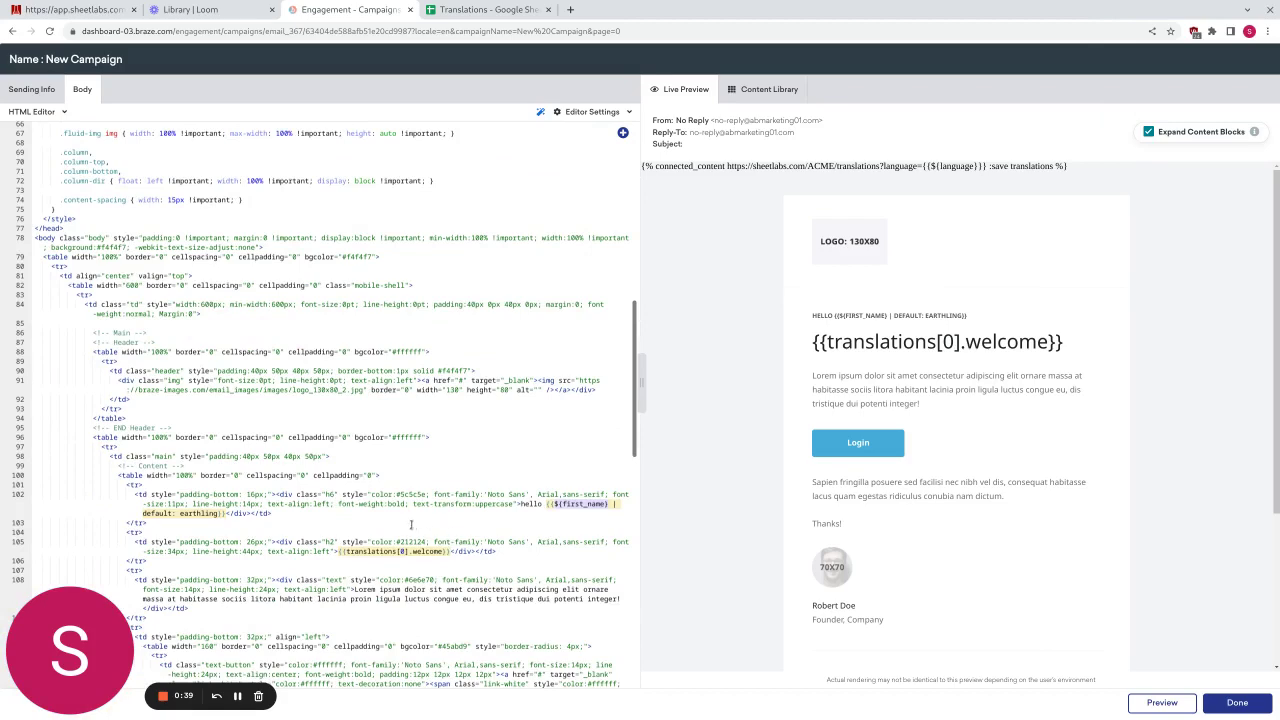
scroll(410, 524, "up", 8)
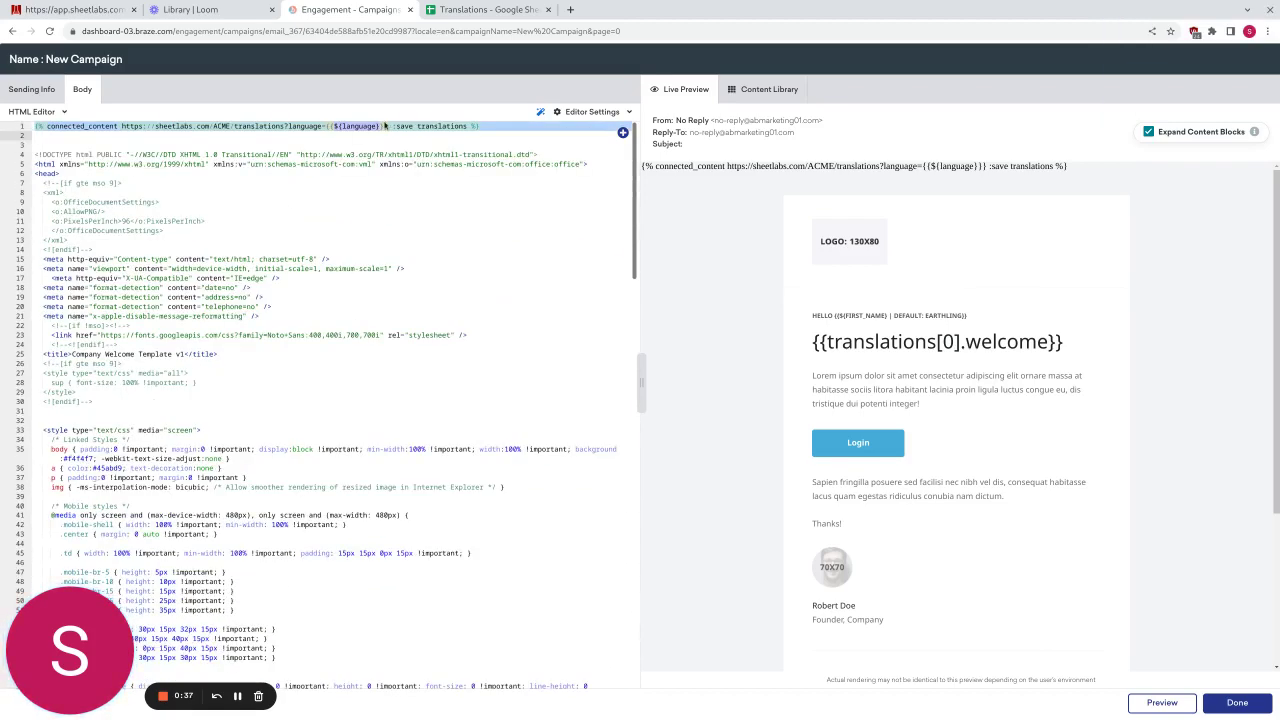
left_click(338, 126)
key("BackSpace")
key("BackSpace")
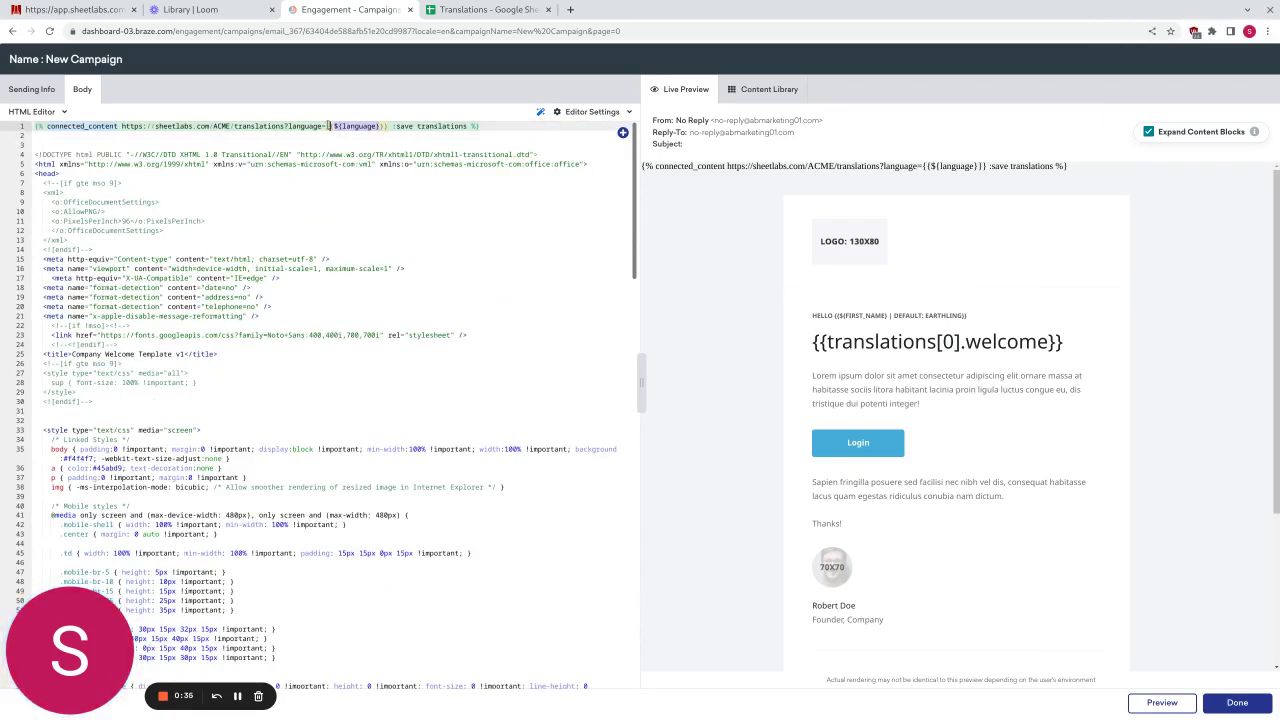
left_click_drag(326, 126, 388, 126)
scroll(334, 335, "down", 5)
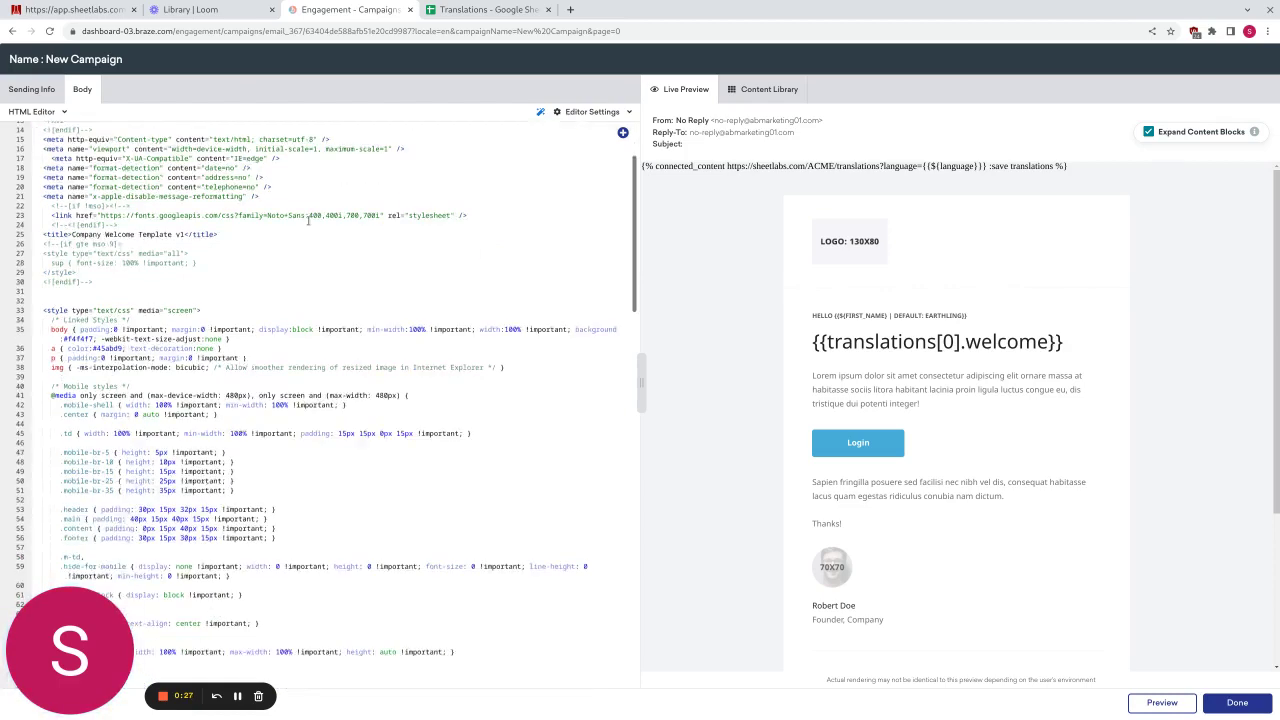
scroll(334, 335, "down", 3)
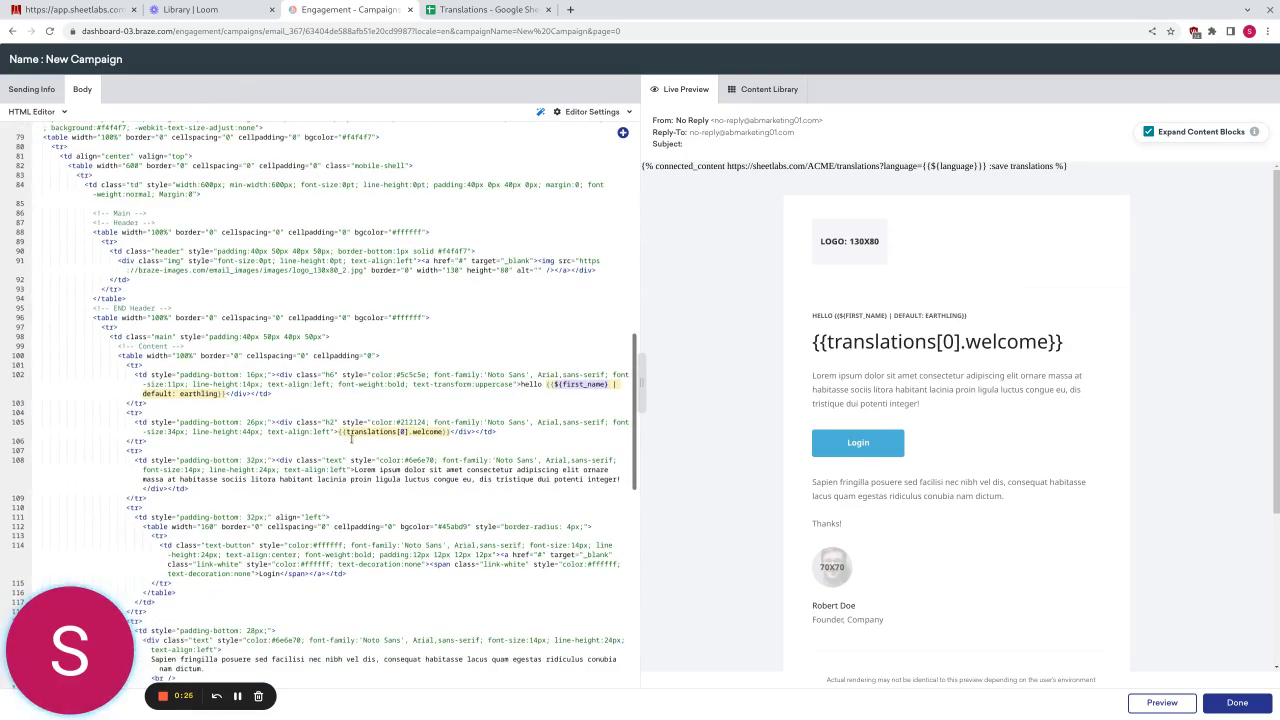
left_click(348, 431)
left_click_drag(348, 431, 446, 431)
left_click(438, 431)
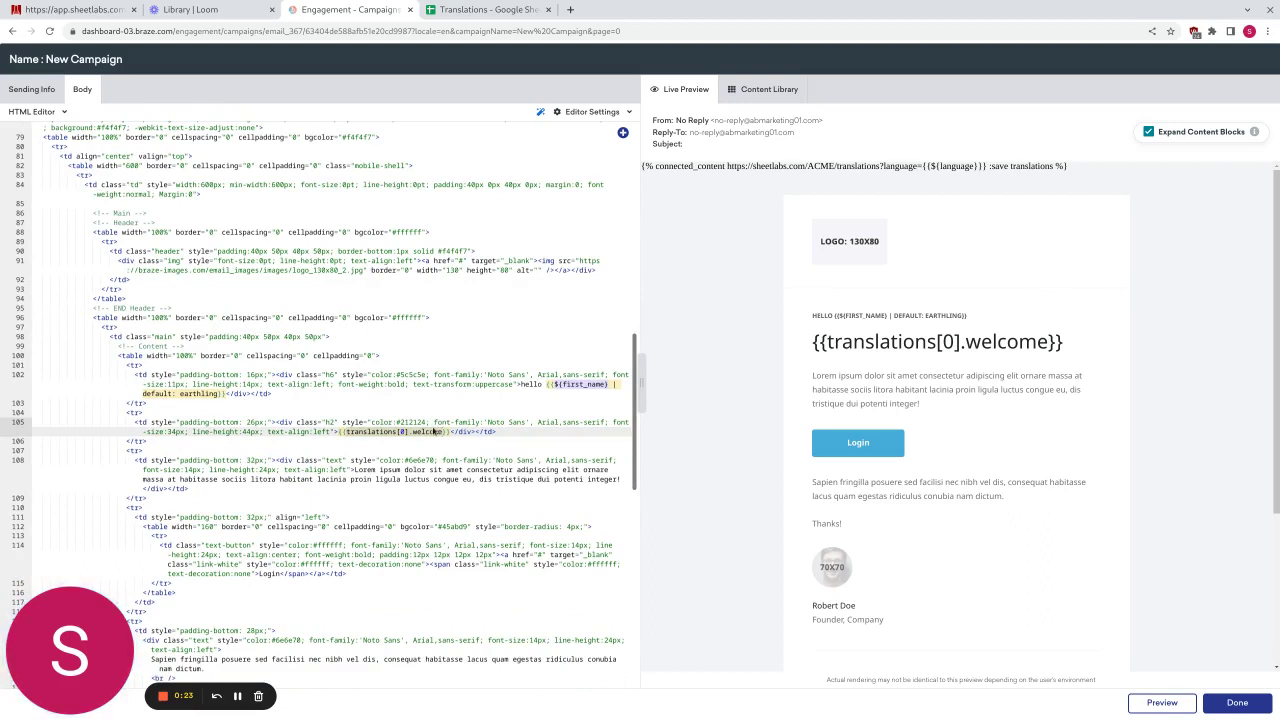